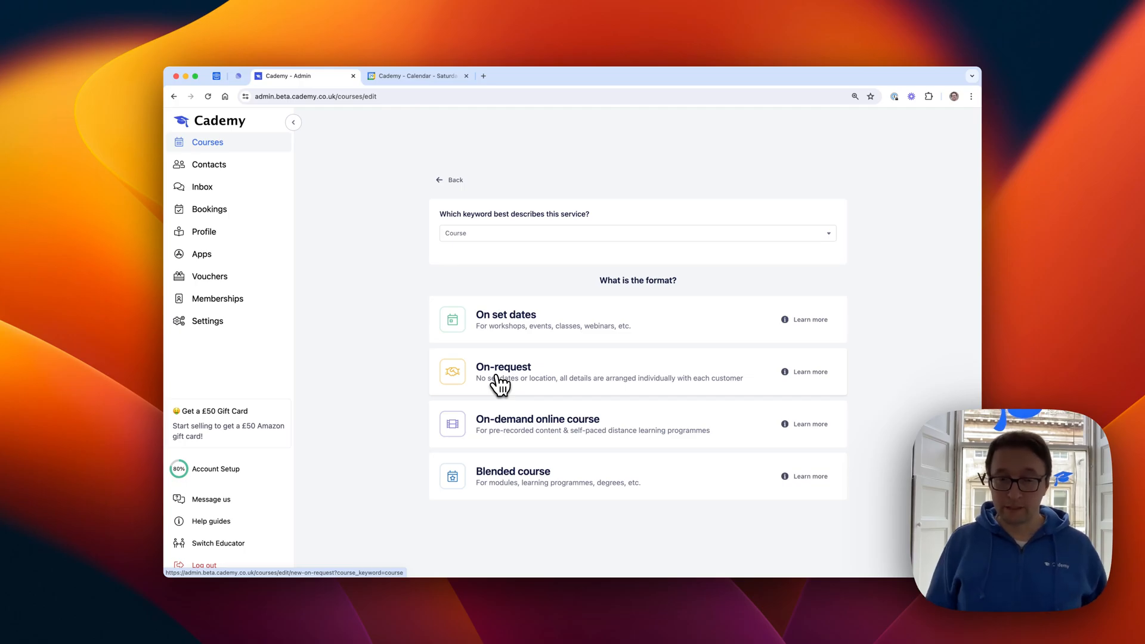
- Create an on-request course and title it "Example 1-2-1 coaching with" followed by the coach's first name
left_click(500, 385)
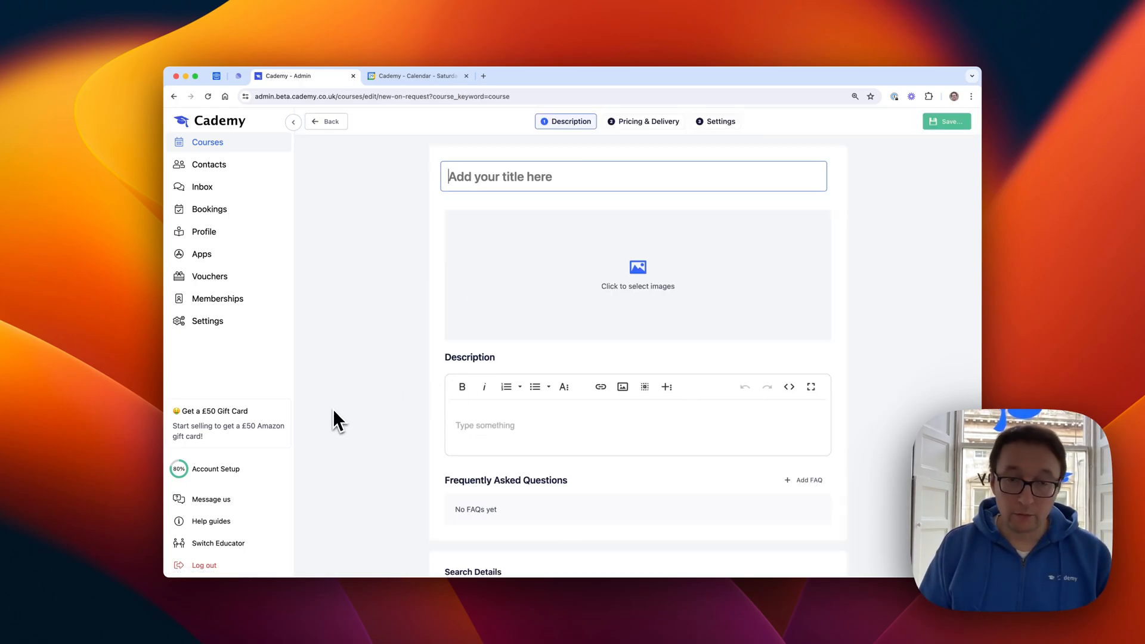
type("Ex")
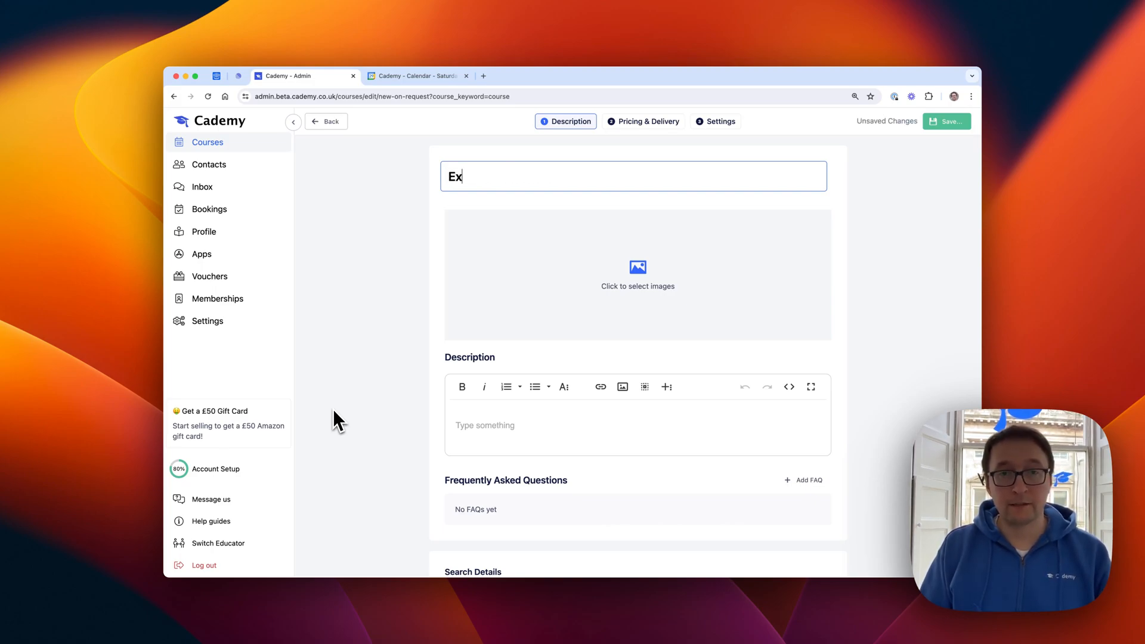
type("ample 1-2")
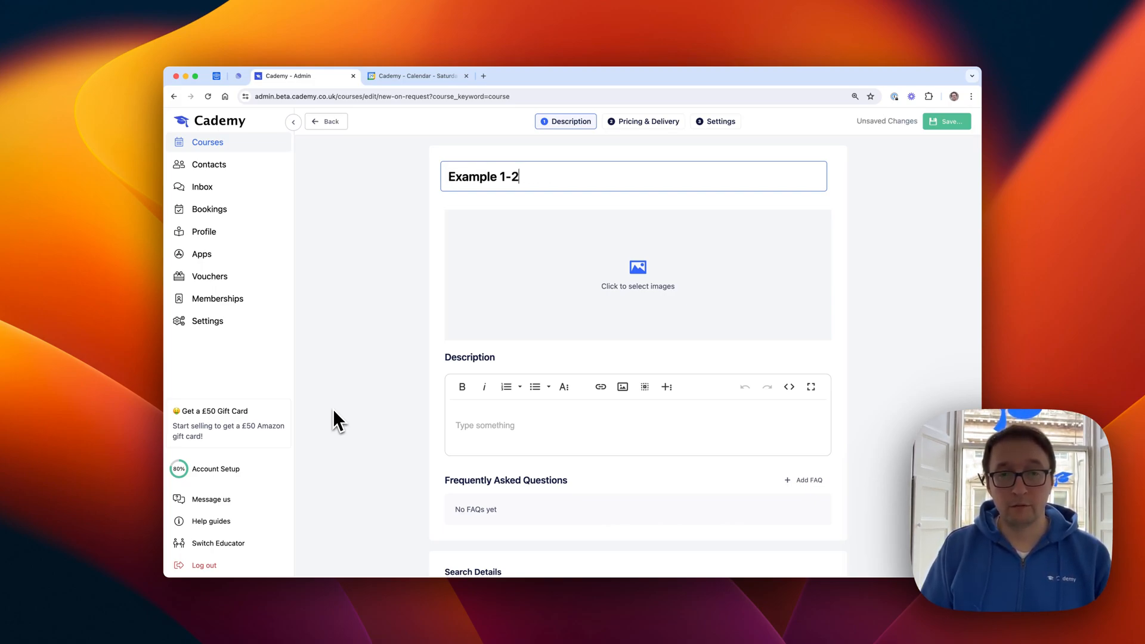
type("-1 coaching with Adrian")
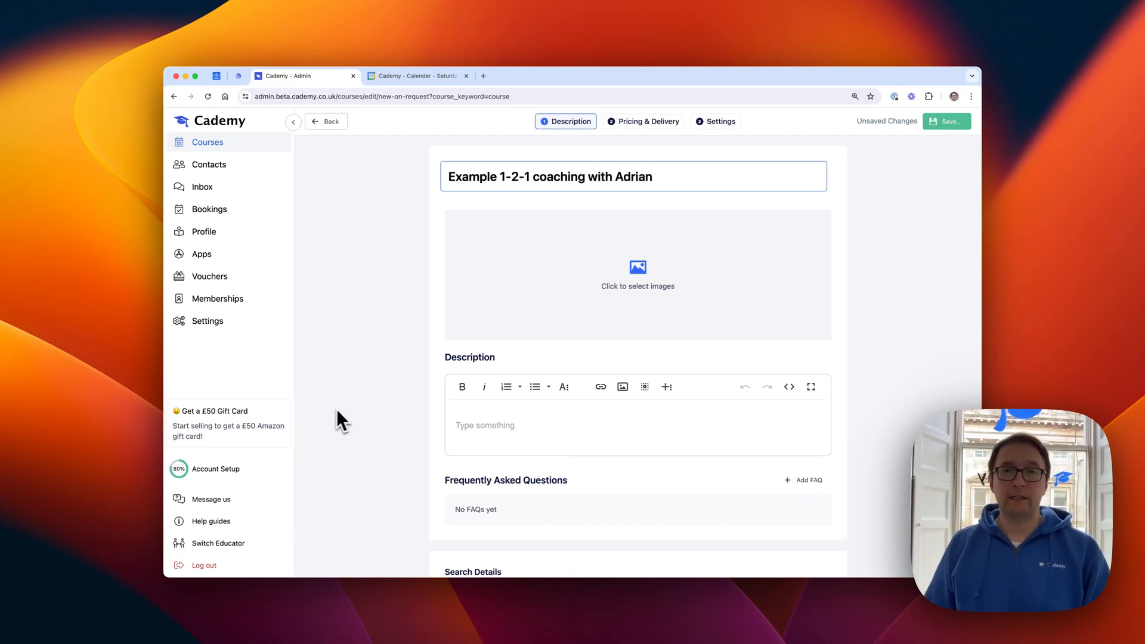
scroll(450, 417, "down", 3)
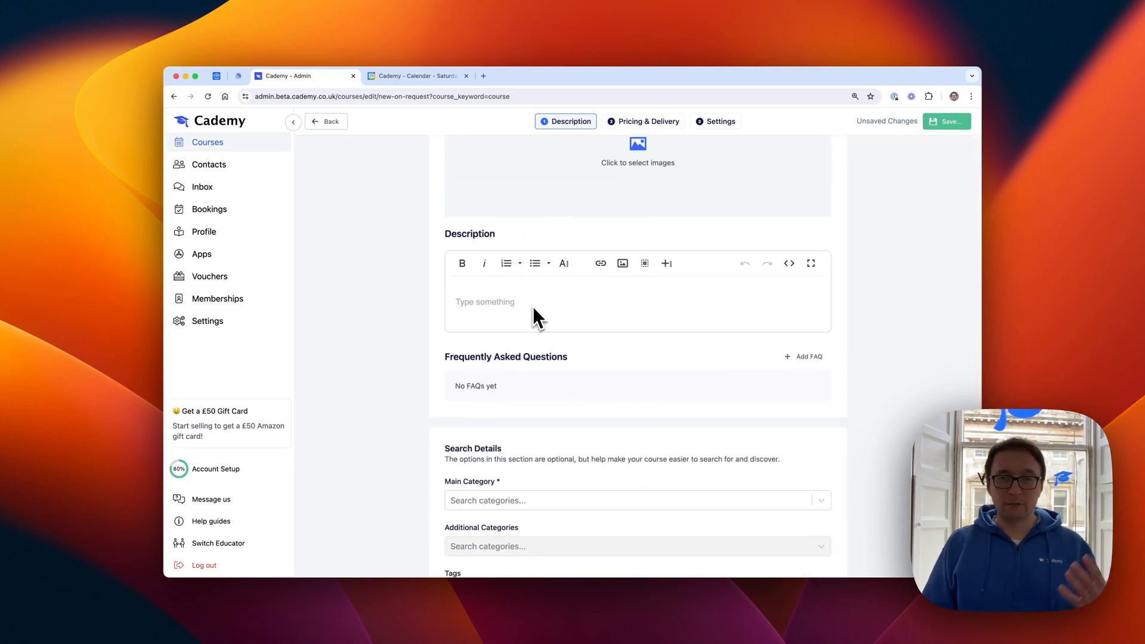
scroll(501, 339, "up", 3)
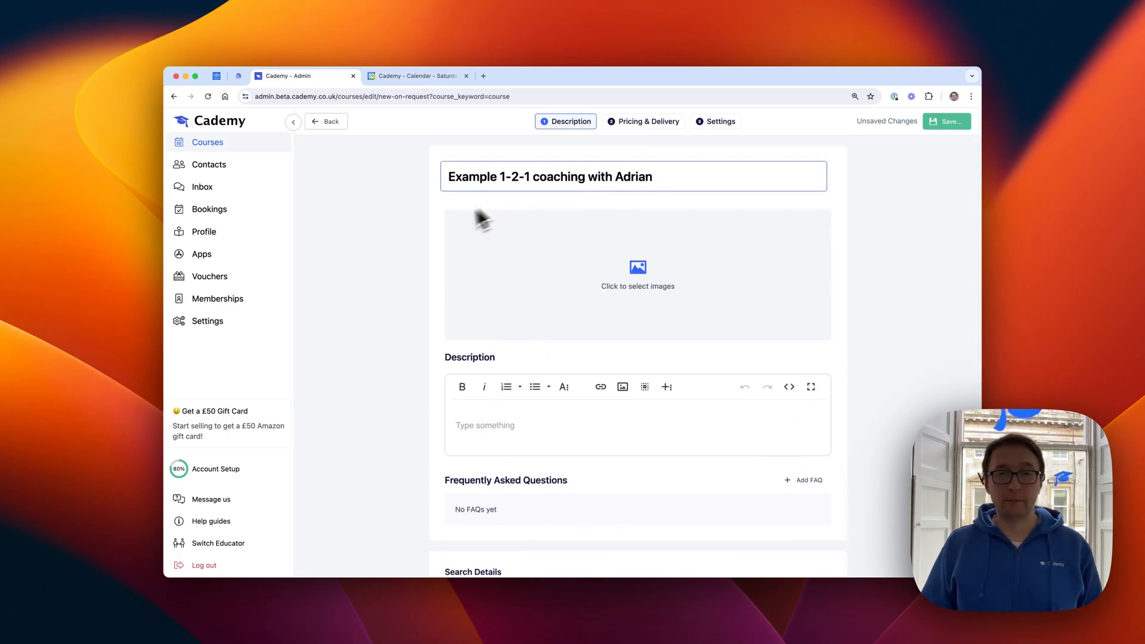
- In the course's pricing and delivery settings, use set pricing with a price of £100
left_click(615, 123)
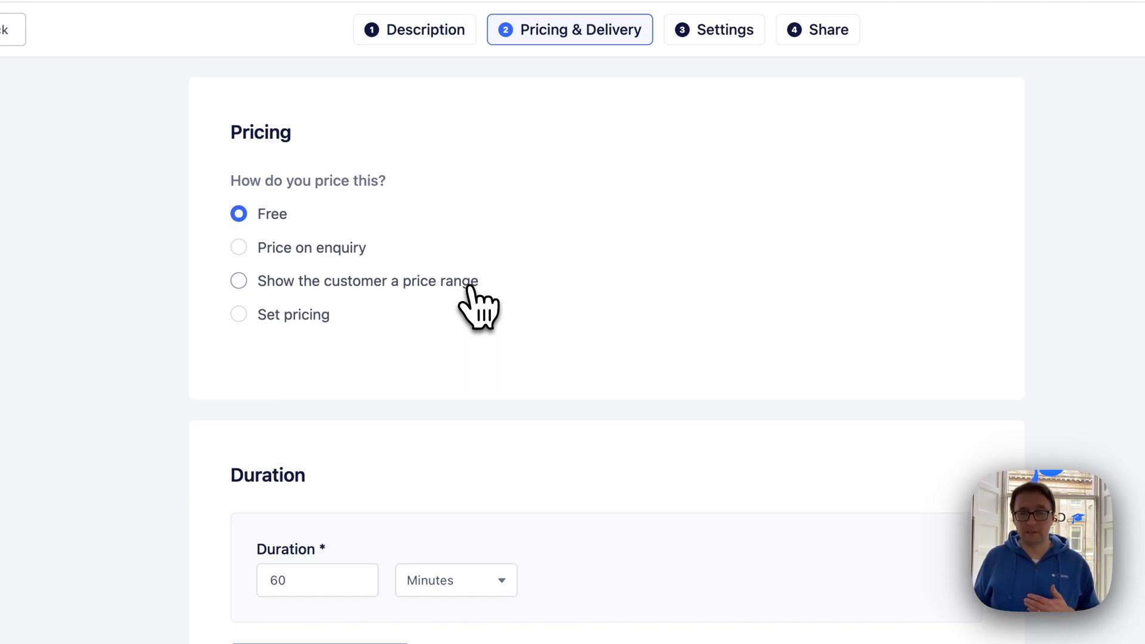
left_click(319, 315)
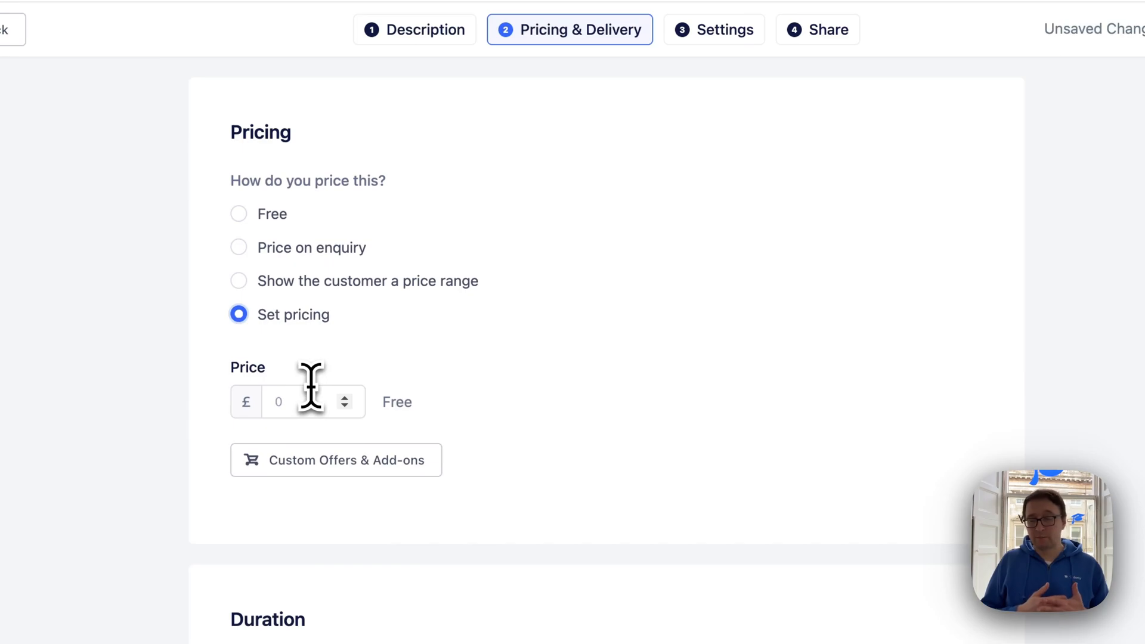
left_click(310, 396)
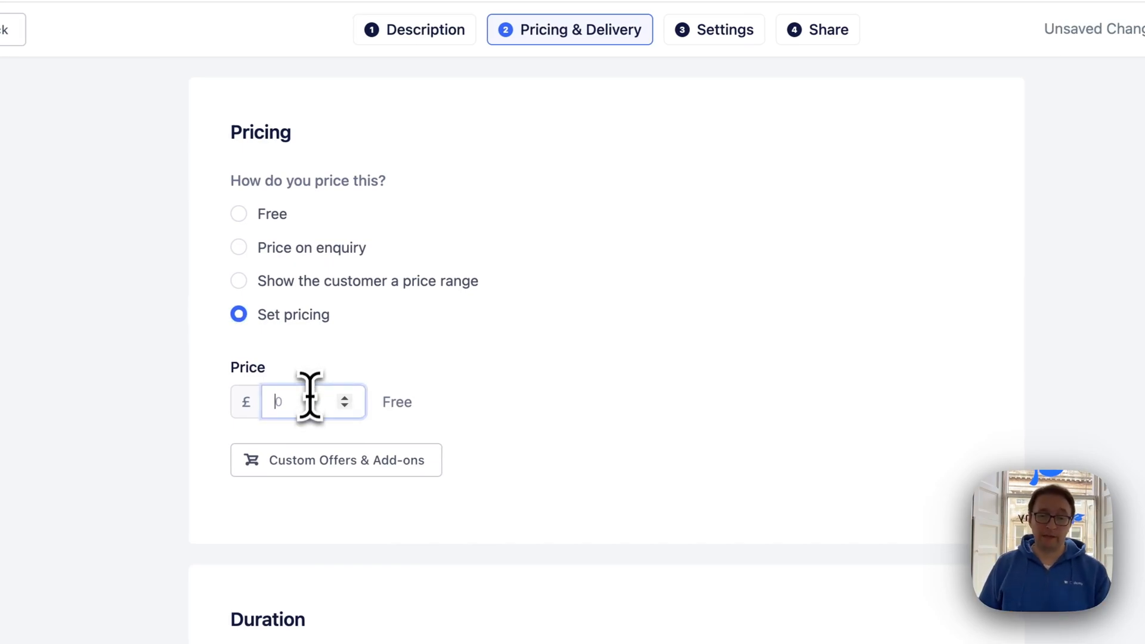
type("100")
left_click(188, 427)
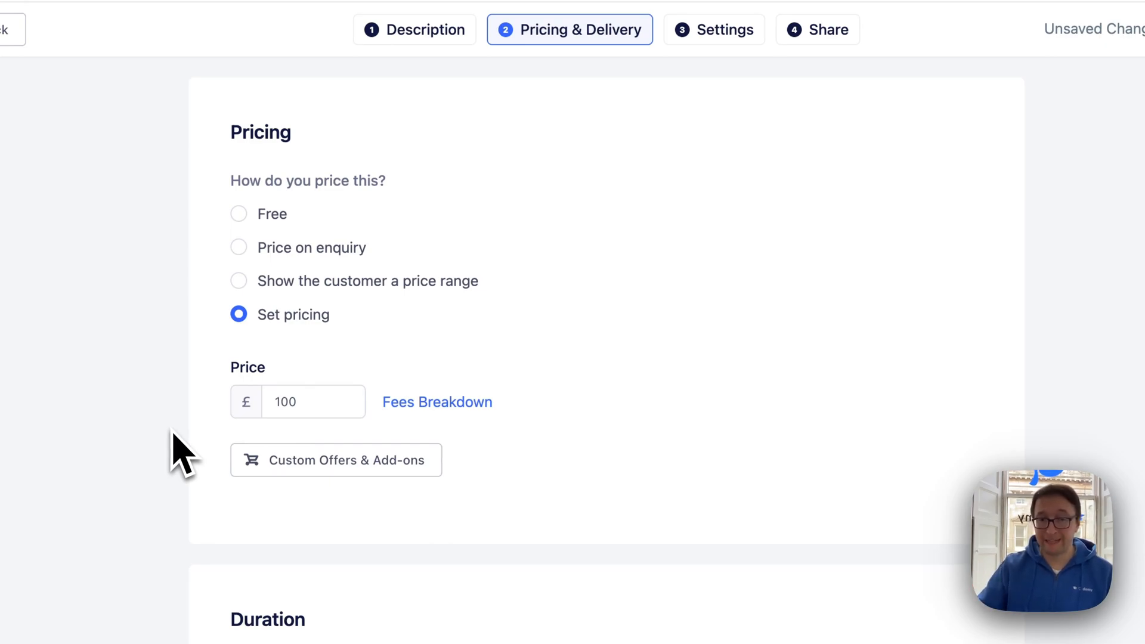
- Add a second duration option to the course and set it to 2 hours
scroll(179, 450, "down", 6)
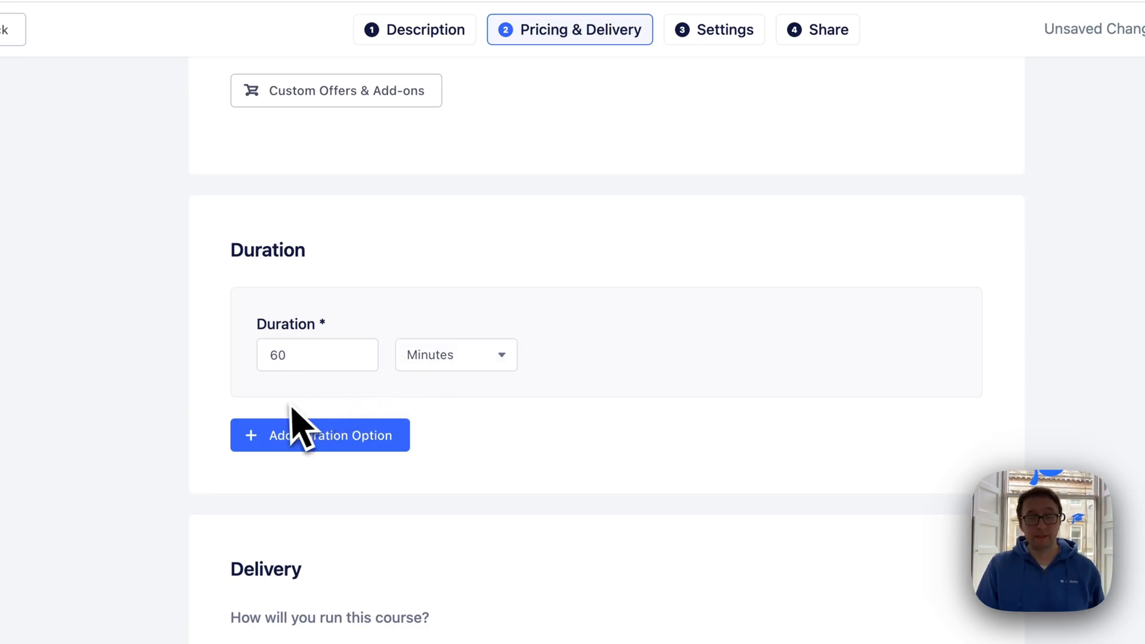
left_click(286, 438)
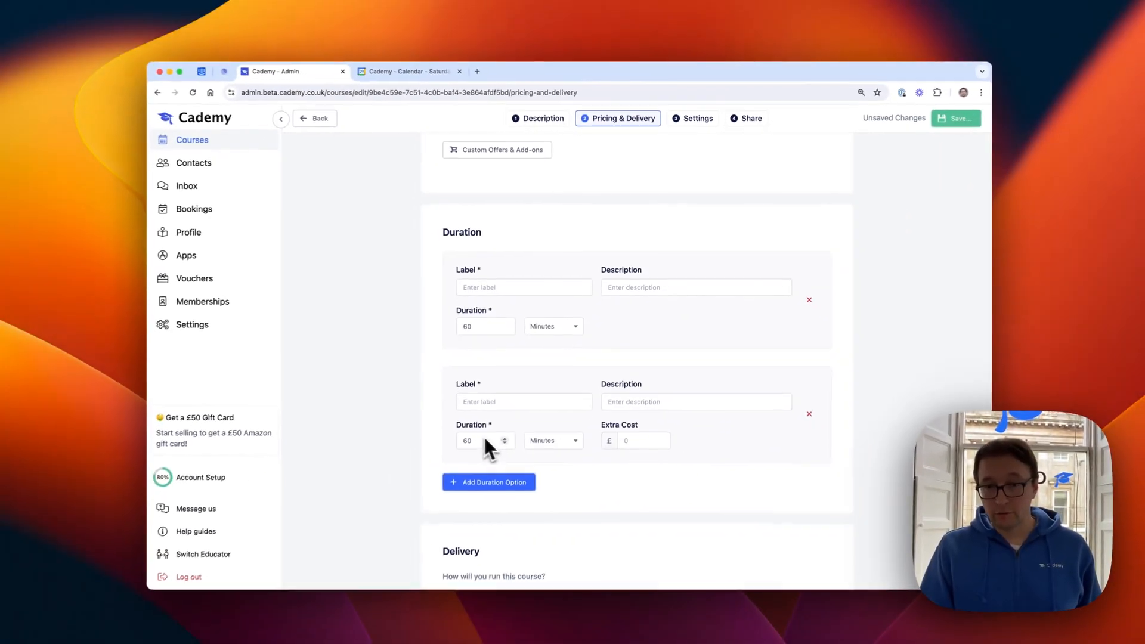
left_click(542, 444)
left_click(543, 445)
double_click(486, 433)
type("2")
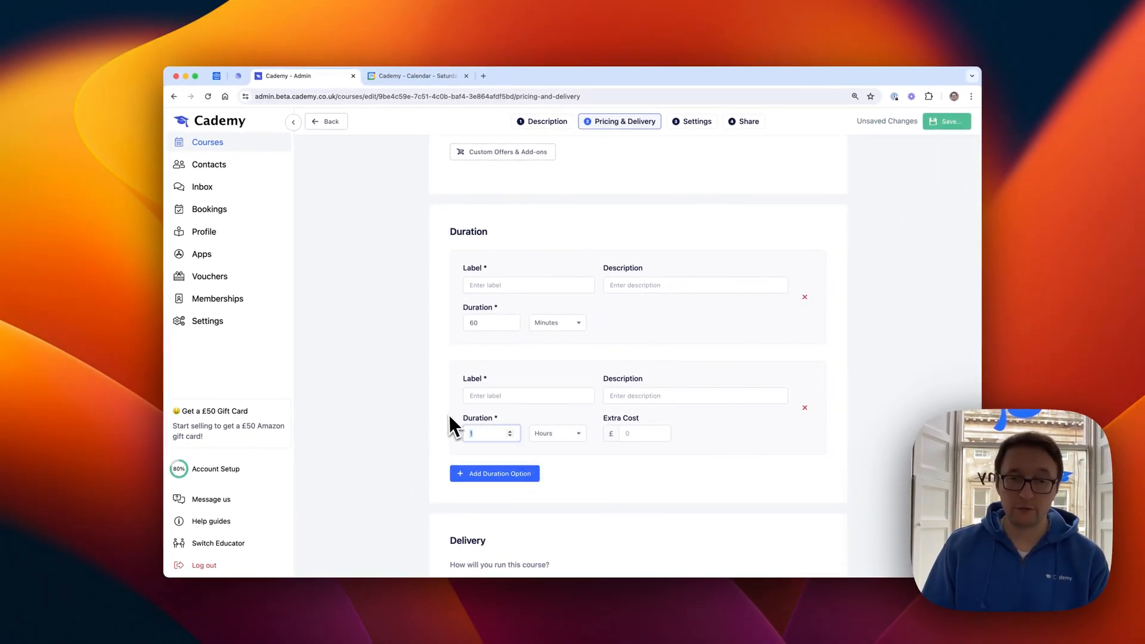
- Label the 2-hour option "Double session time", describe it as "Double your time with me for half the price", and set its extra cost to £50
left_click(490, 397)
type("Dou")
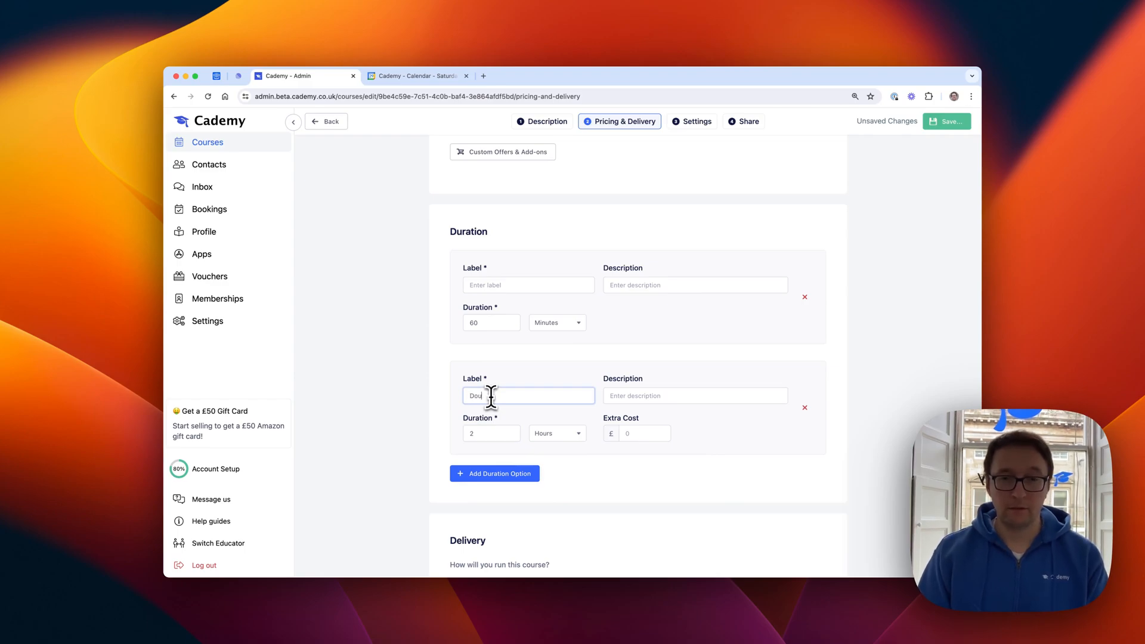
type("ble session time")
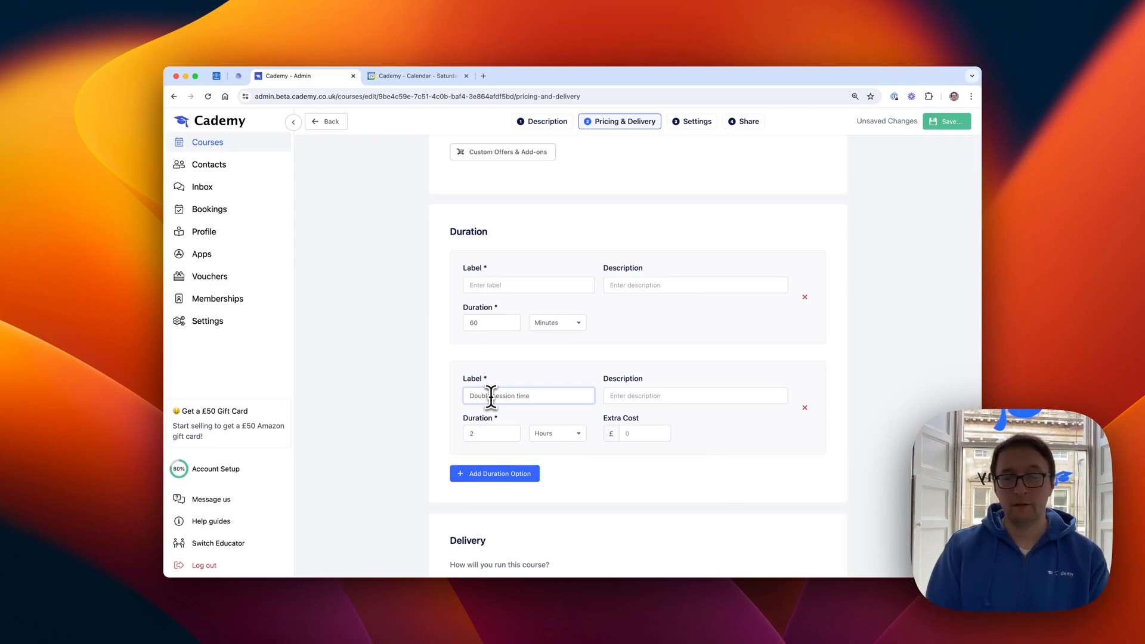
key("Tab")
type("Double you")
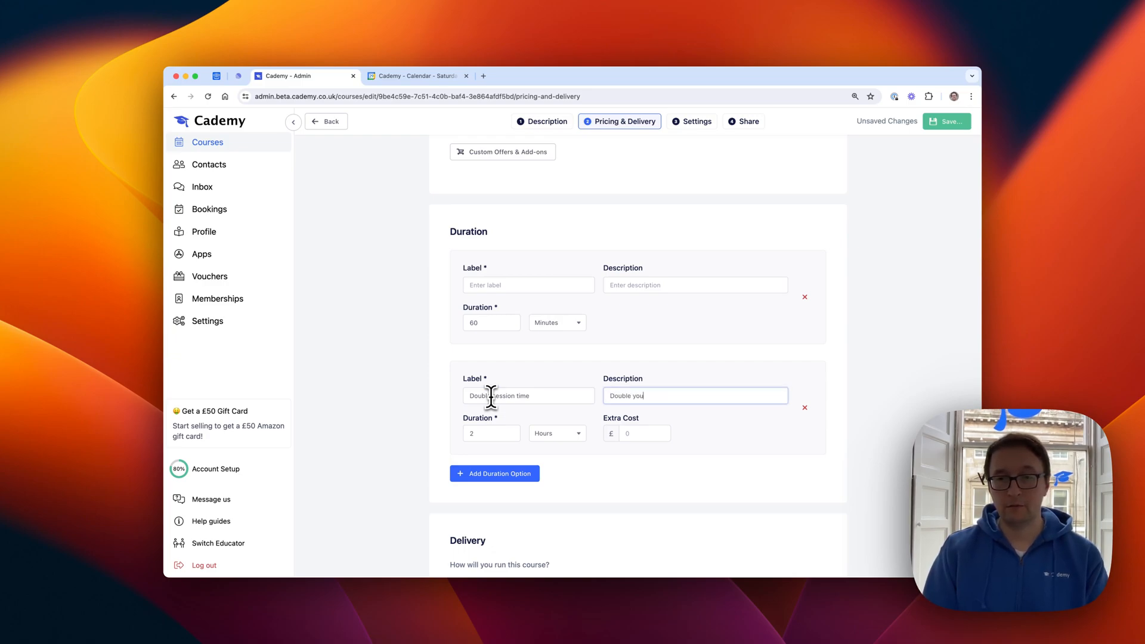
type("r time with me for half the price")
left_click(636, 435)
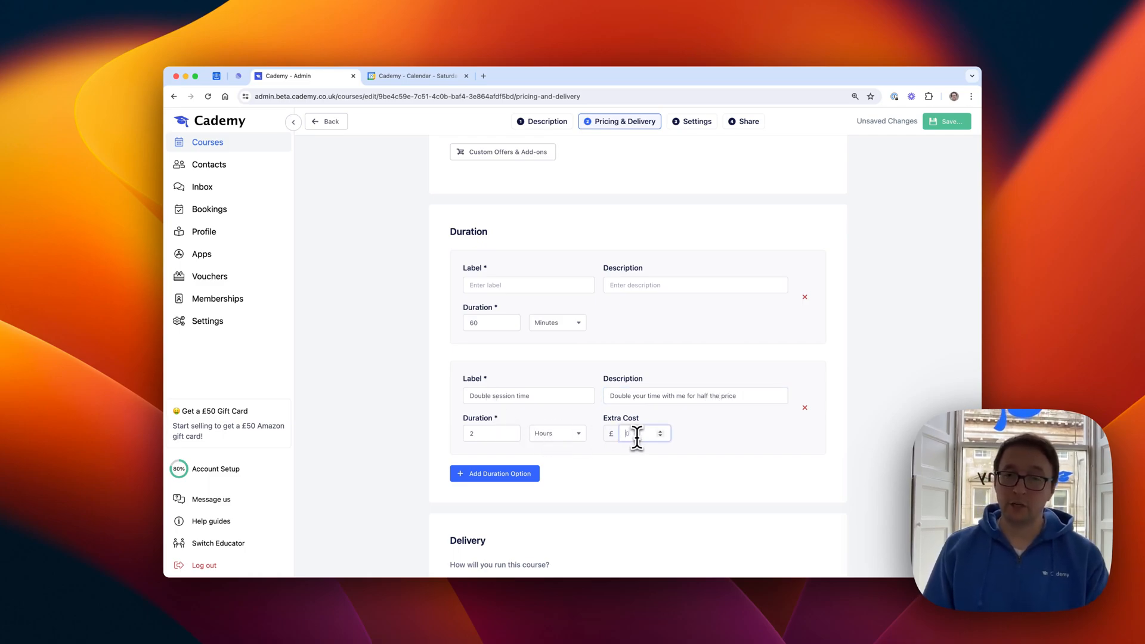
type("50")
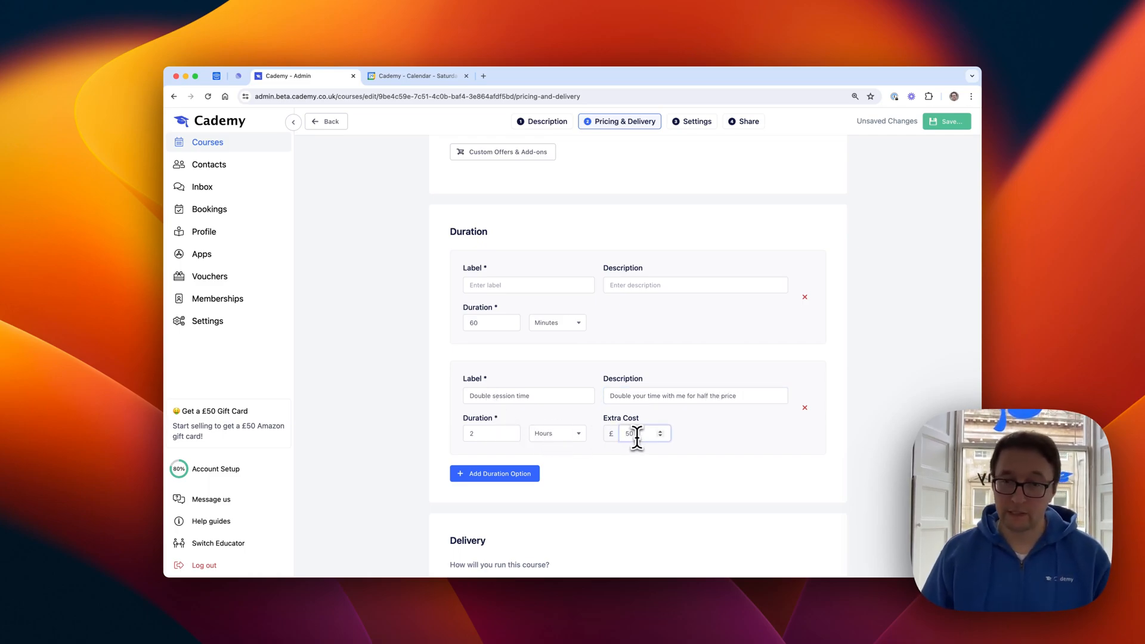
left_click(646, 475)
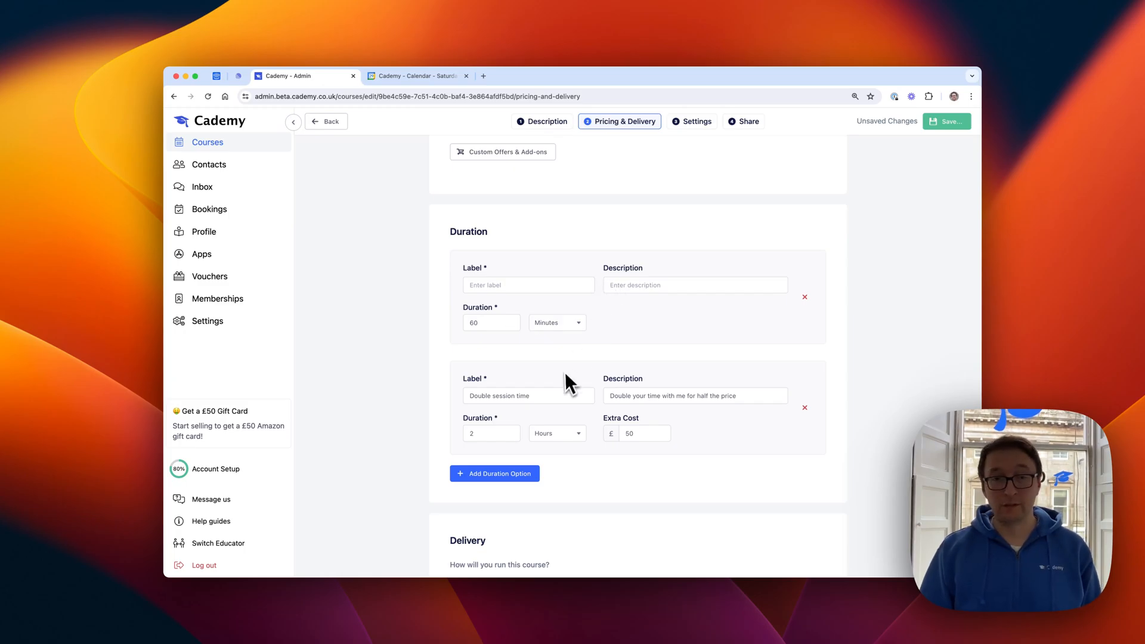
- Enable online delivery for the course and select the coach's Zoom account for its meeting links
scroll(563, 377, "down", 5)
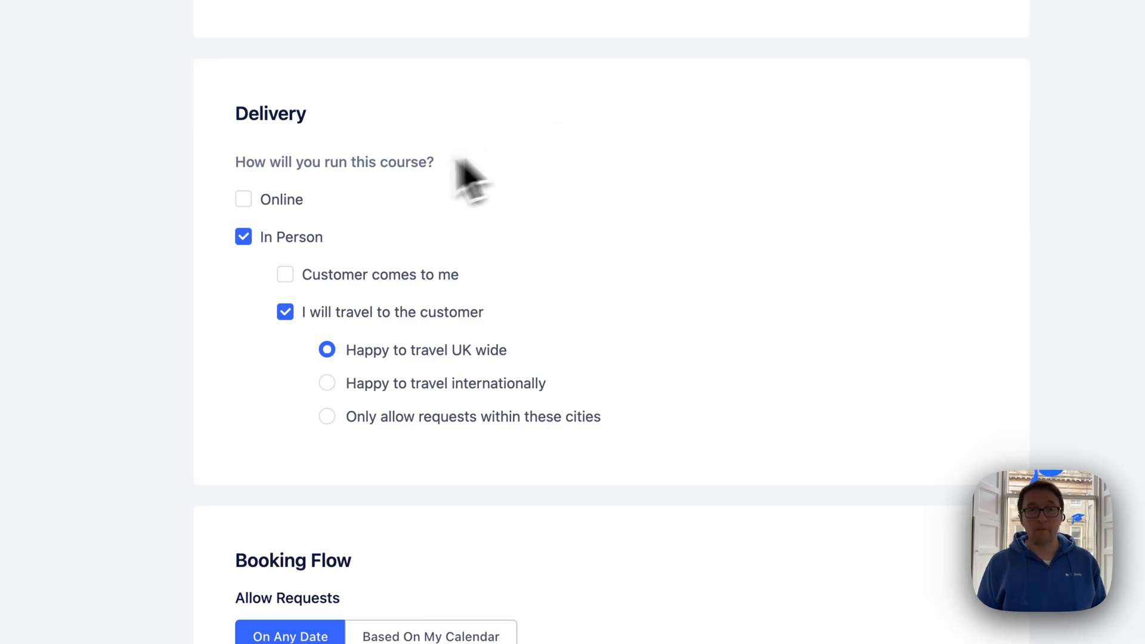
left_click(243, 199)
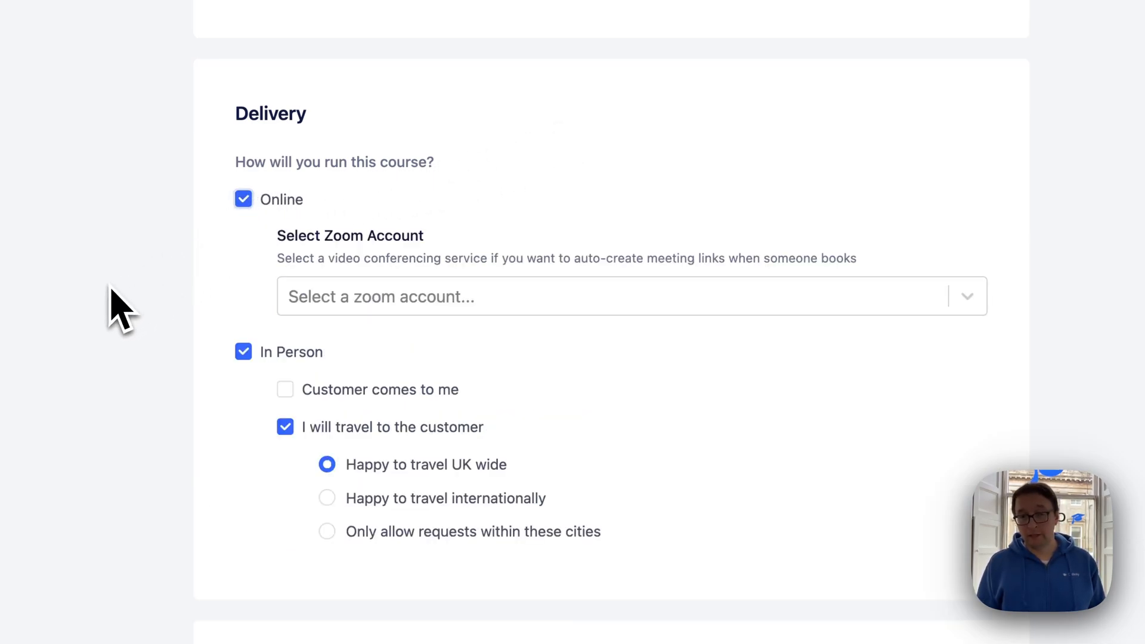
left_click(384, 307)
left_click(368, 345)
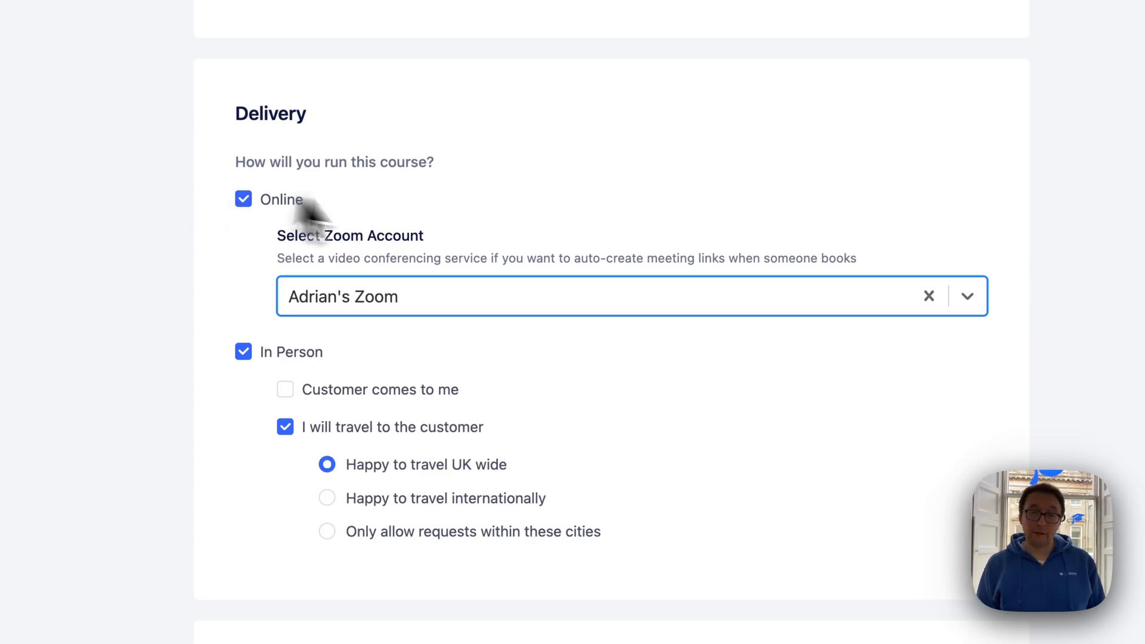
left_click(185, 290)
left_click(184, 288)
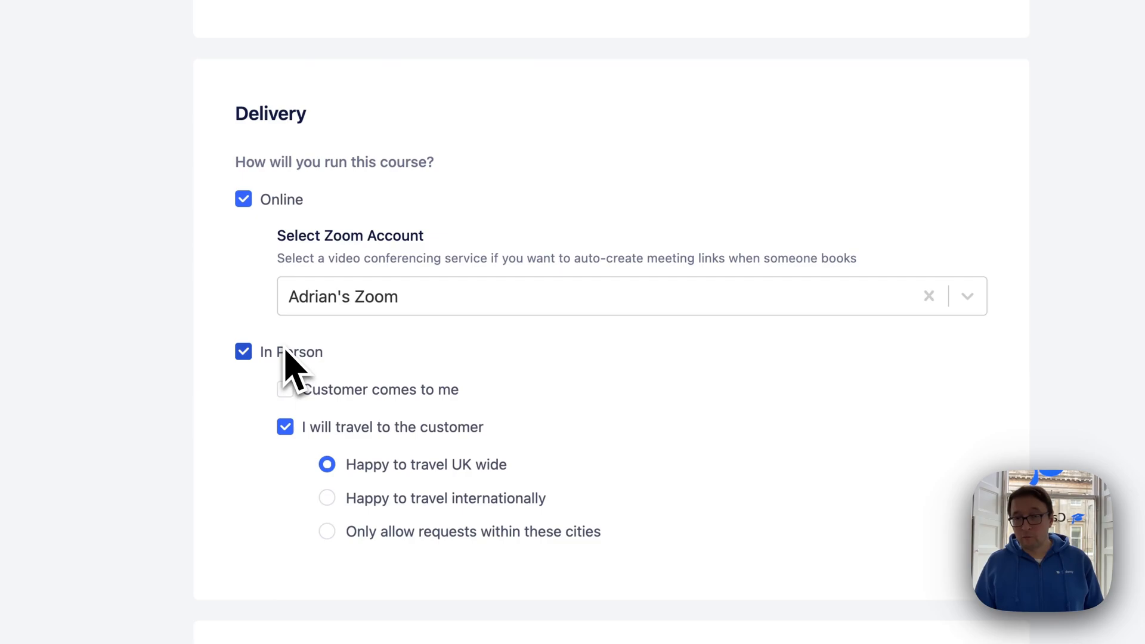
- Let customers come to the first saved address for in-person sessions and keep travel to customers UK wide
left_click(287, 394)
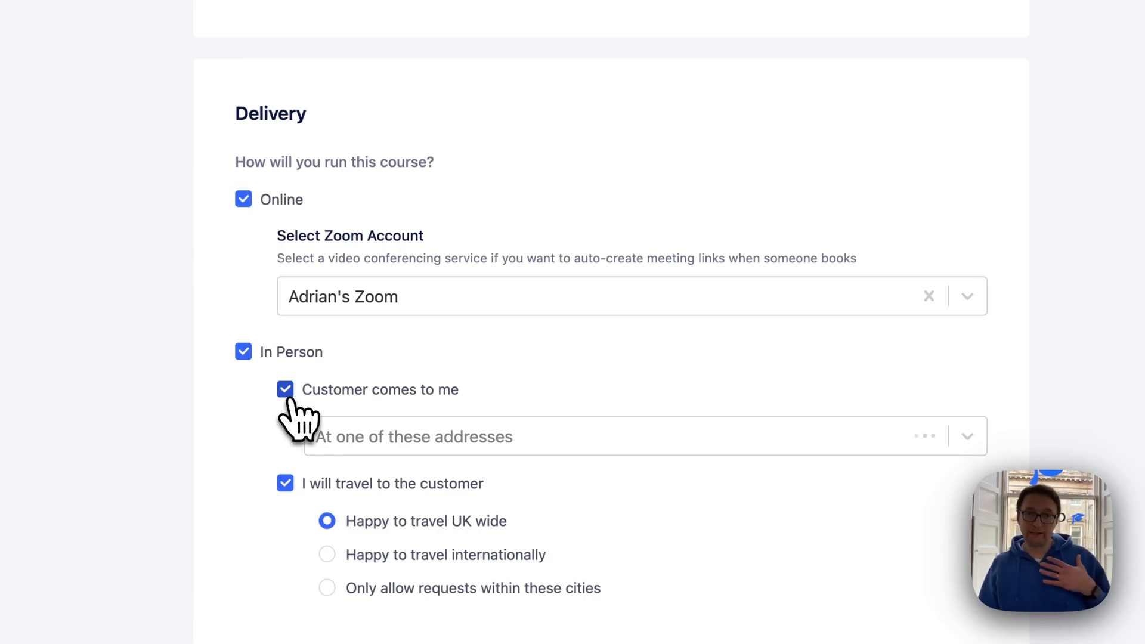
left_click(349, 441)
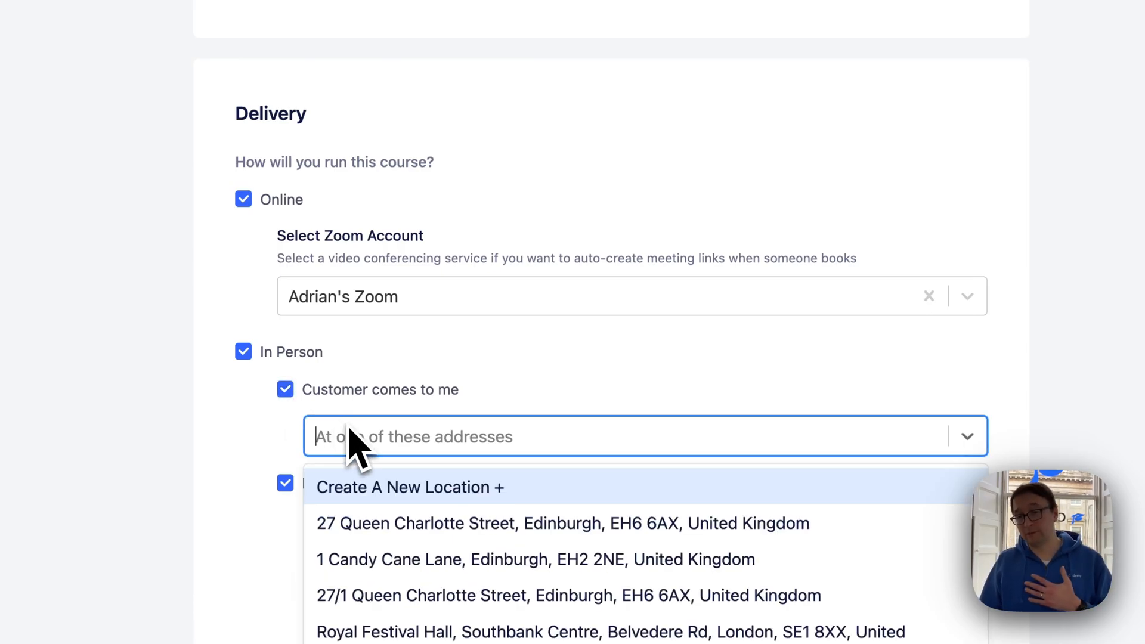
left_click(396, 524)
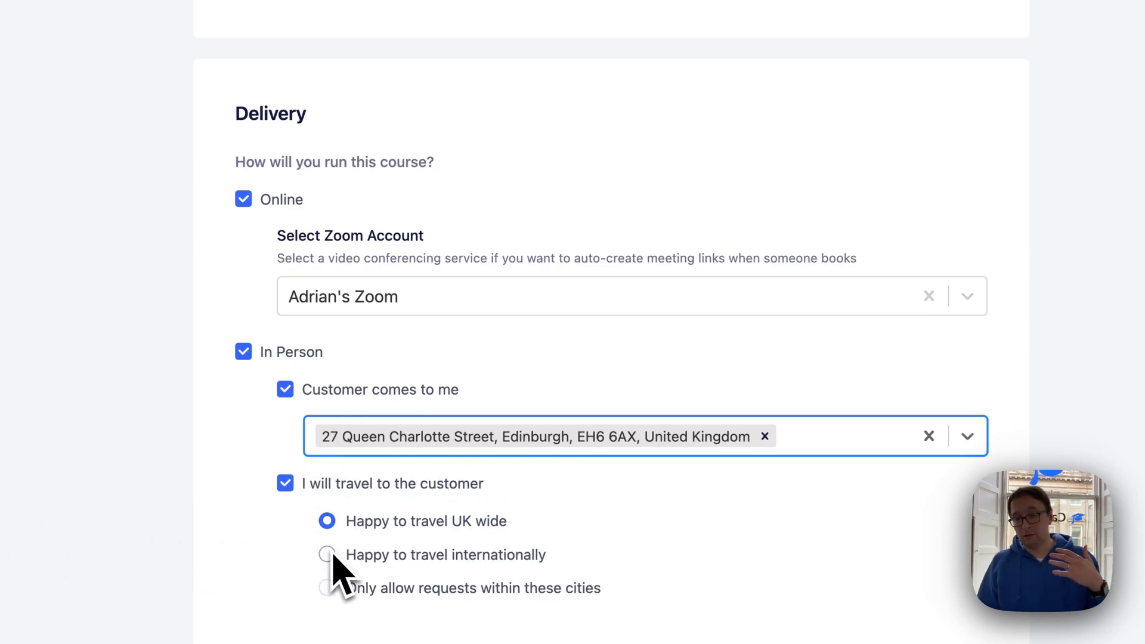
left_click(327, 588)
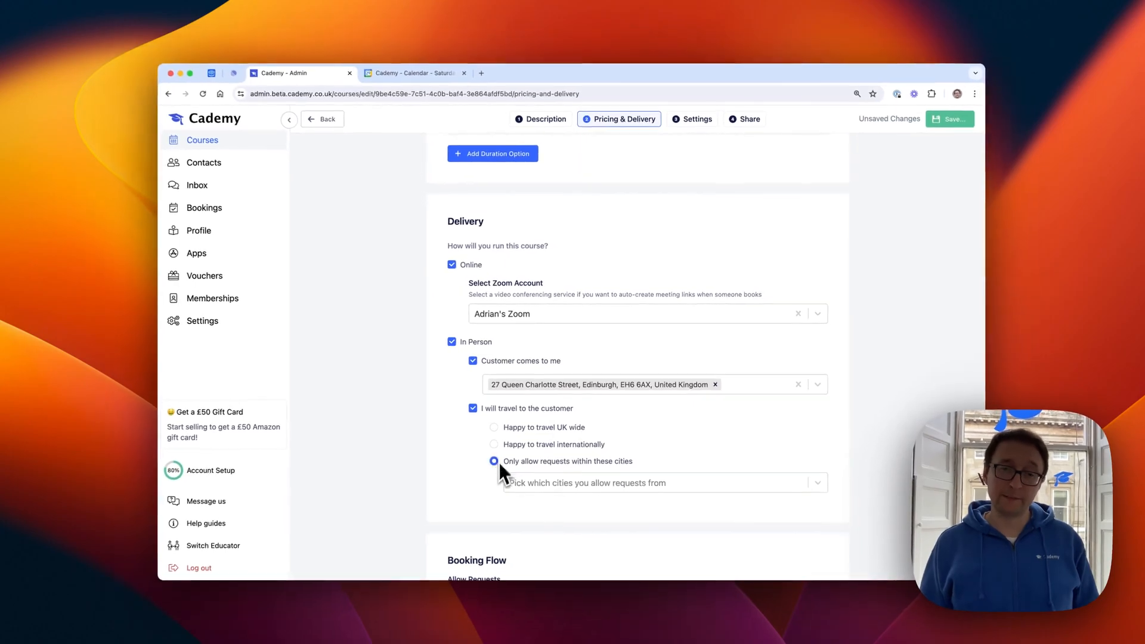
left_click(340, 521)
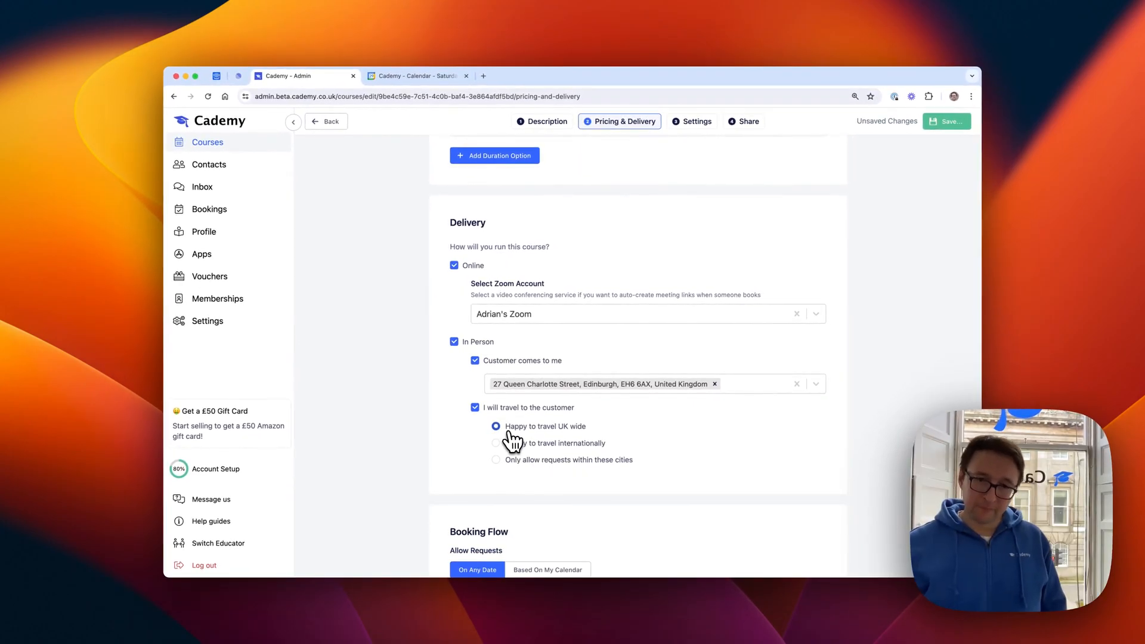
- Set the booking flow to allow requests based on my calendar
scroll(512, 442, "down", 3)
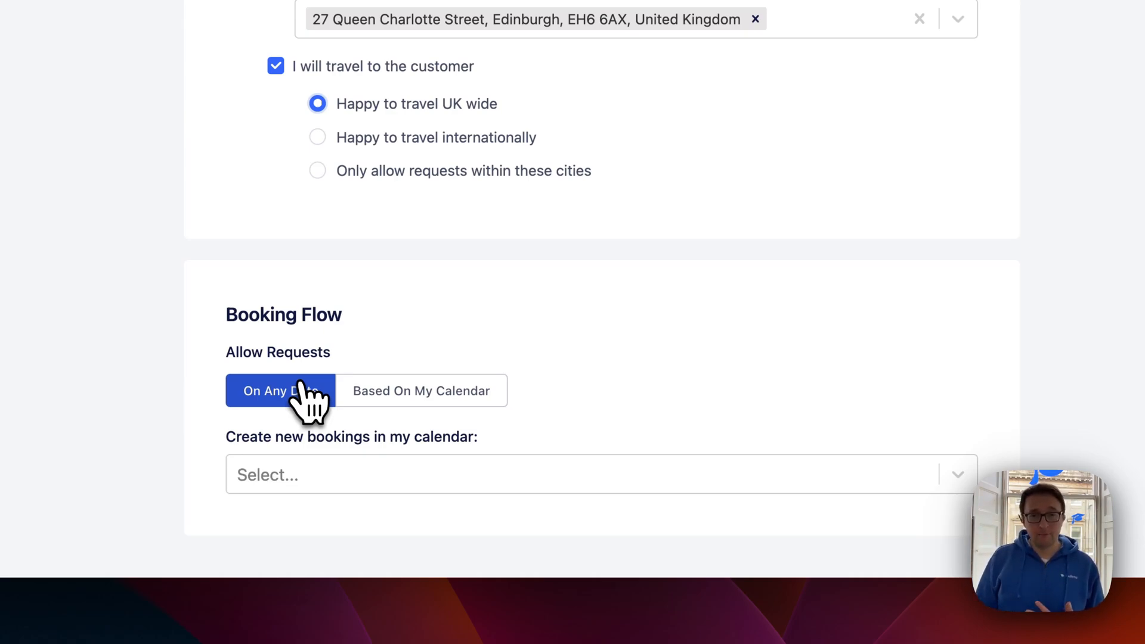
left_click(428, 396)
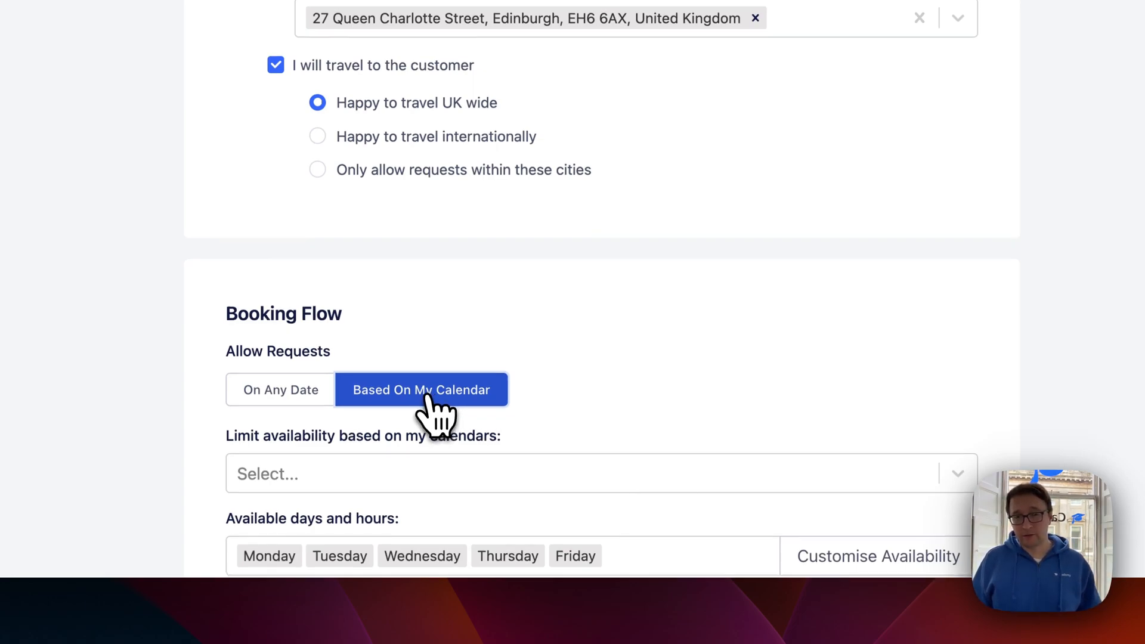
scroll(431, 398, "down", 3)
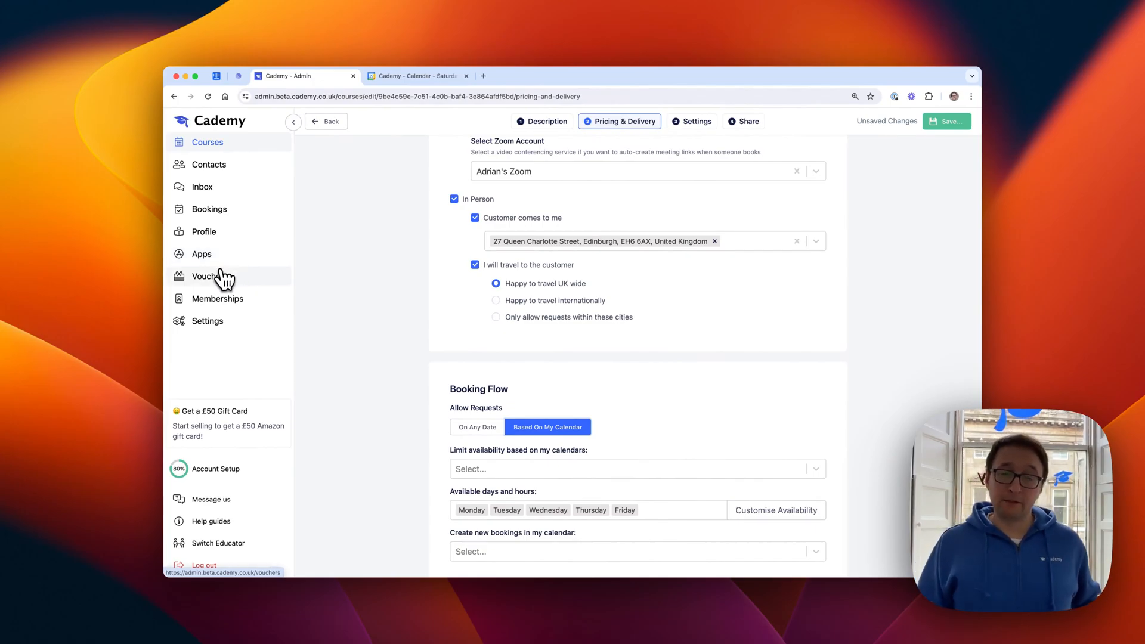
- Open Apps in a separate browser tab, check the accounts connected under Calendar Sync, and return to the course's booking flow settings
right_click(220, 255)
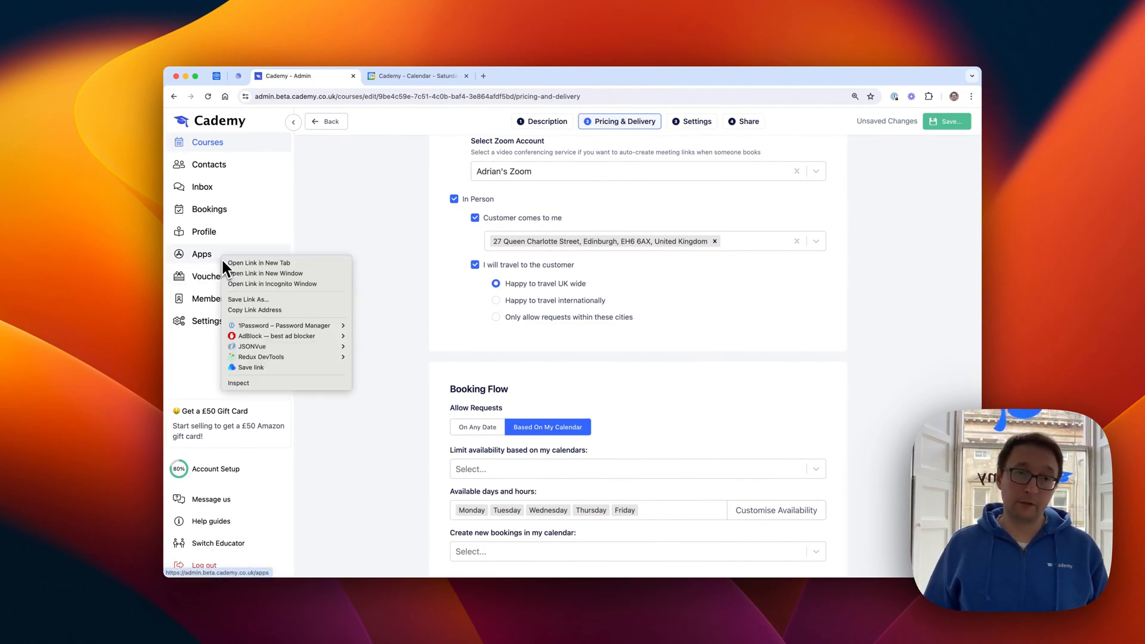
left_click(231, 264)
left_click(386, 83)
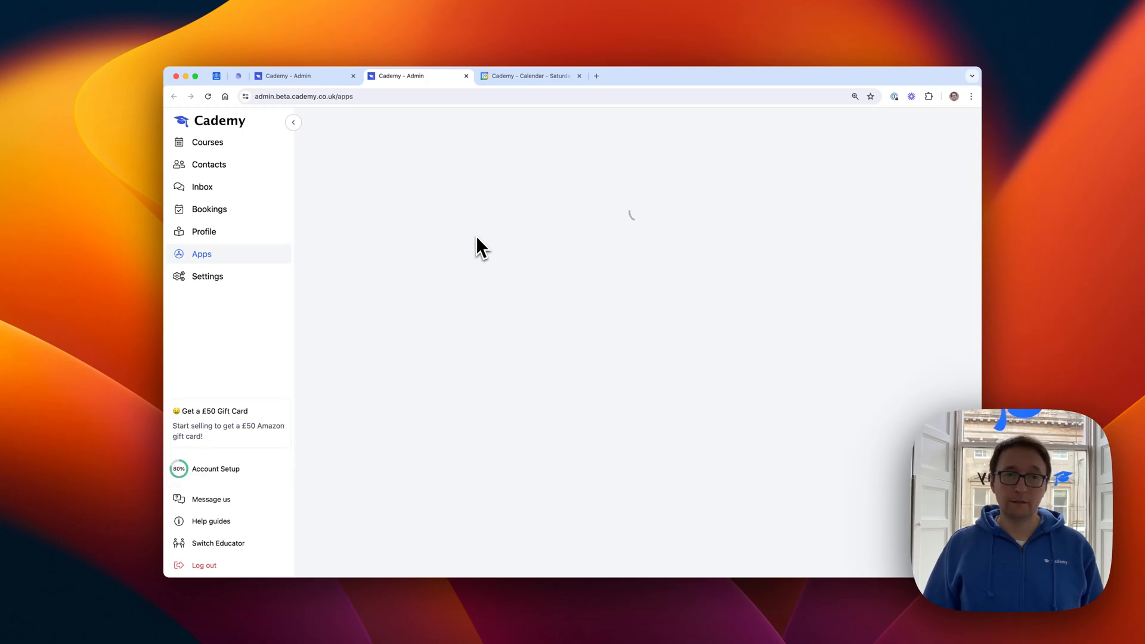
scroll(485, 294, "down", 3)
left_click(399, 448)
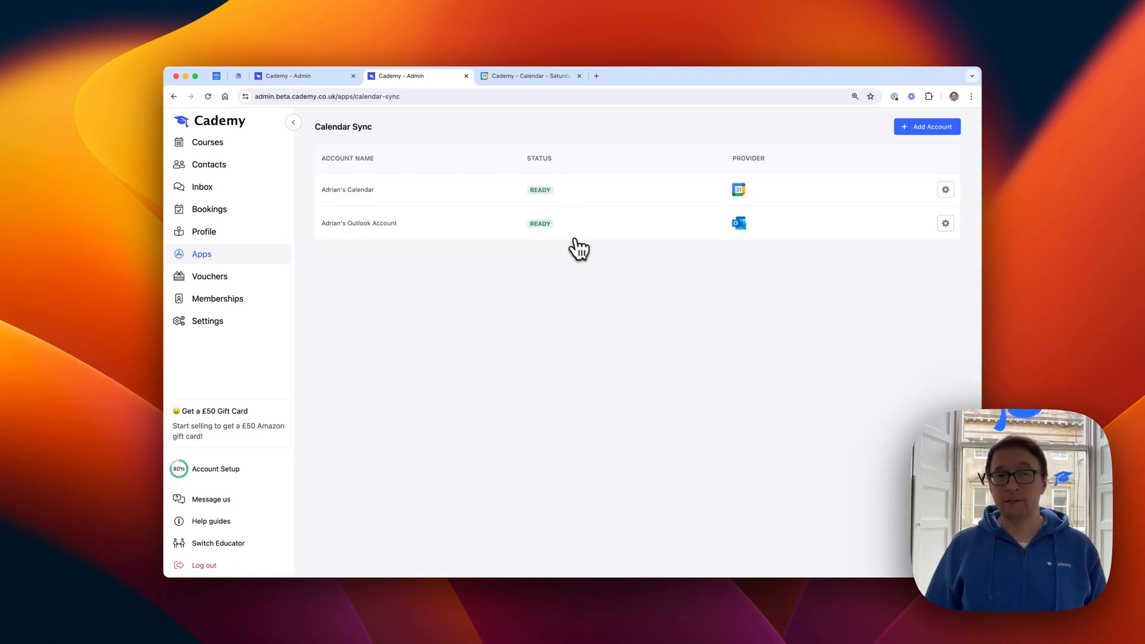
left_click(268, 77)
scroll(561, 391, "down", 1)
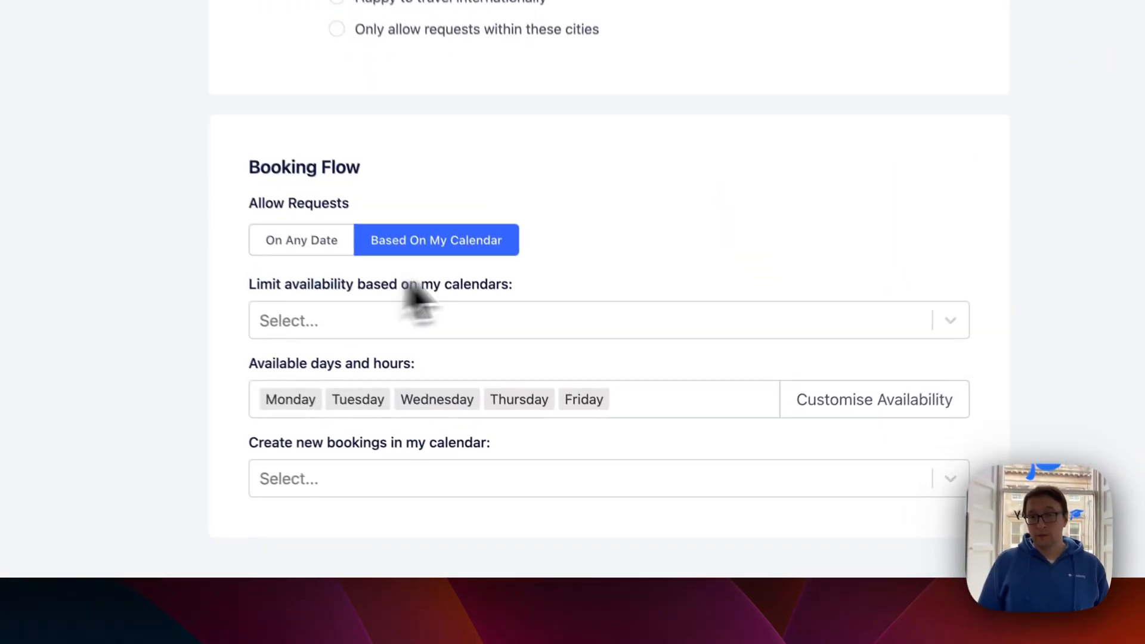
- Limit the course's booking availability based on the AB Cademy calendar
triple_click(602, 424)
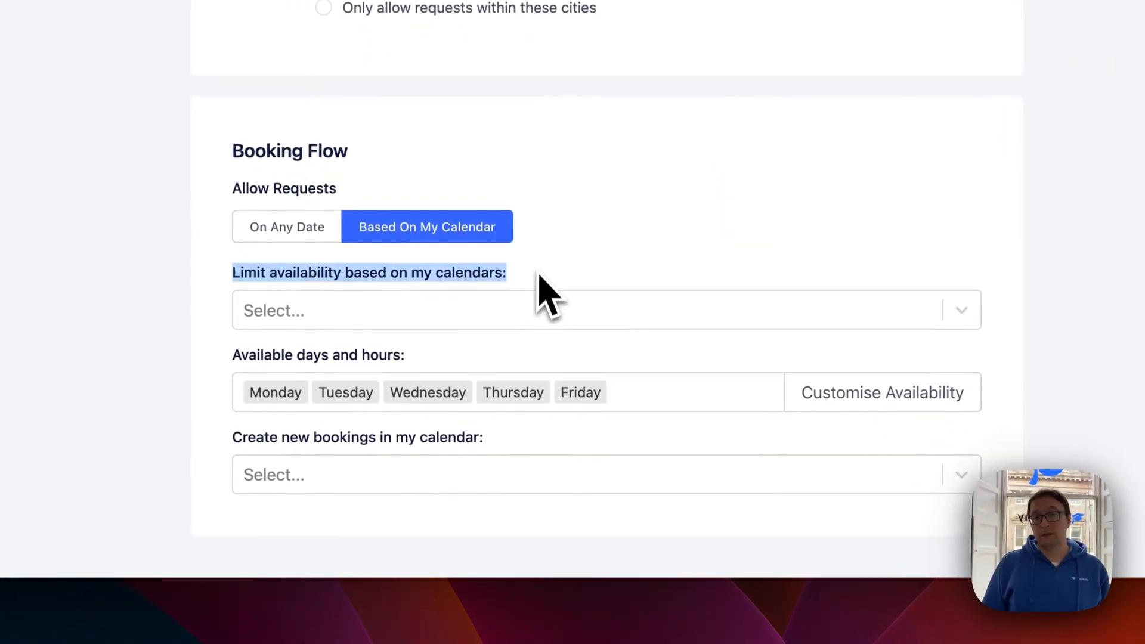
left_click(195, 336)
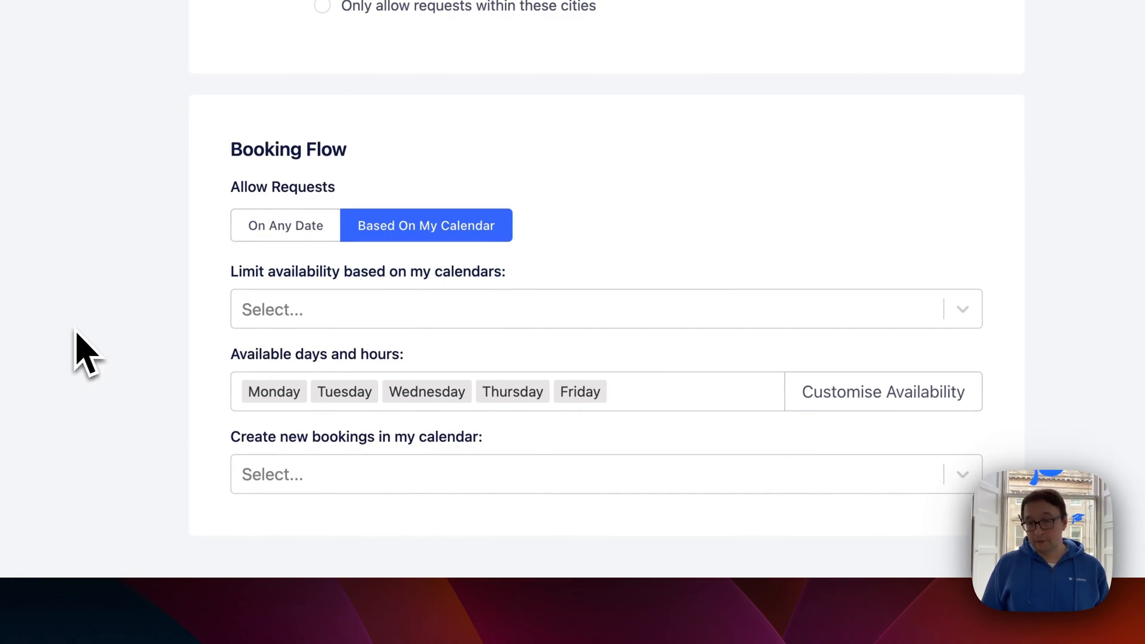
left_click(239, 325)
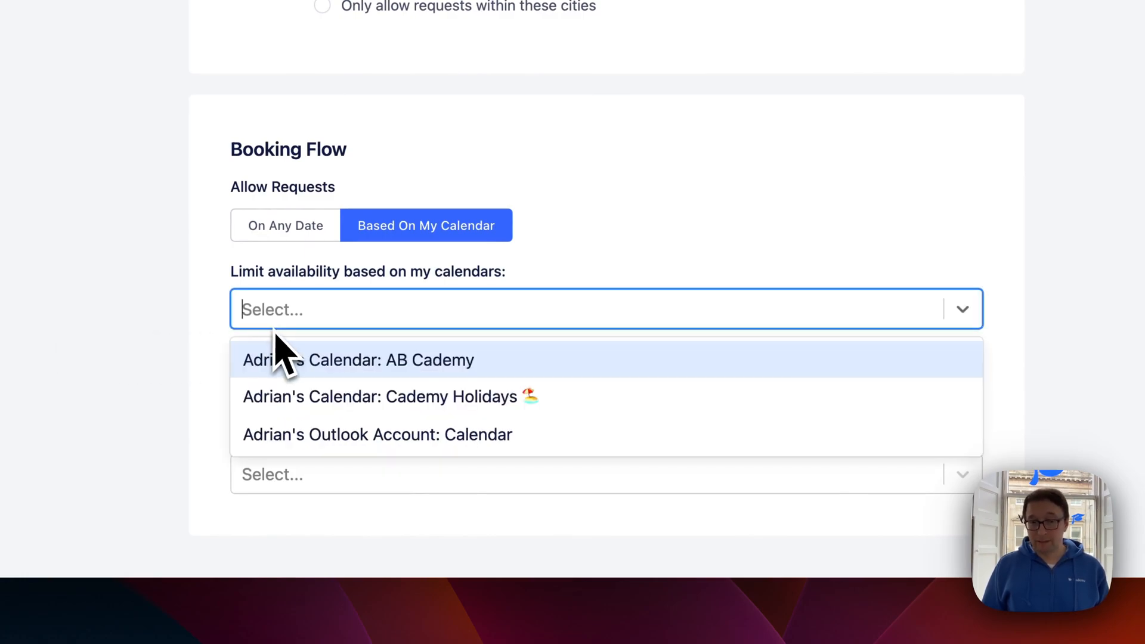
left_click(308, 369)
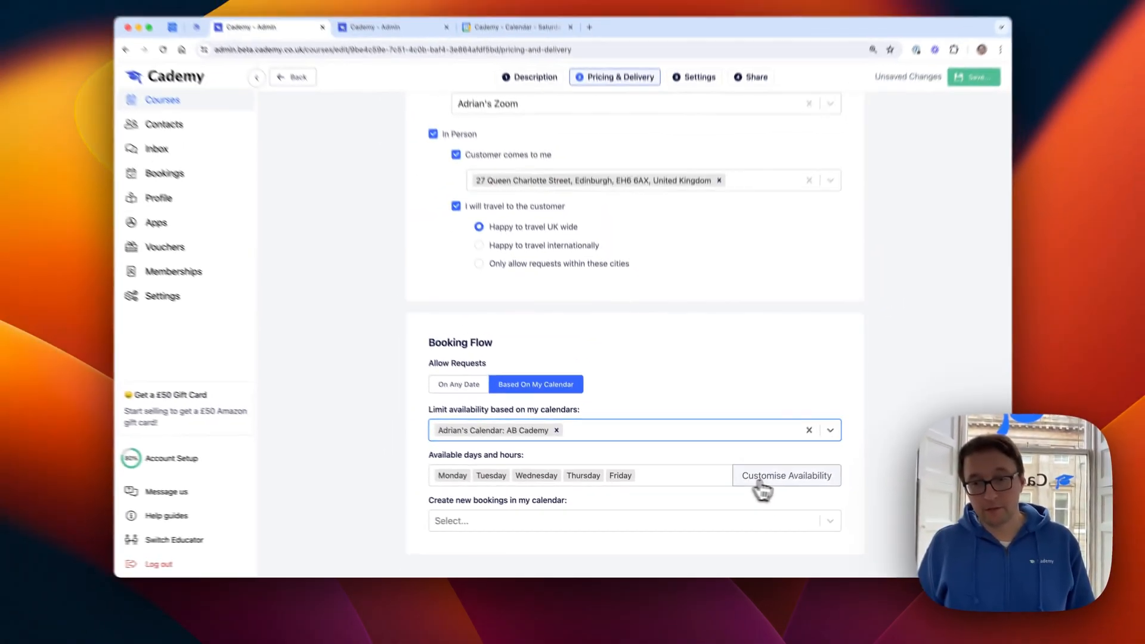
- Customise the weekly hours so that Thursday is unavailable and Saturday is available with its own hours
left_click(846, 395)
scroll(507, 447, "down", 3)
left_click(450, 312)
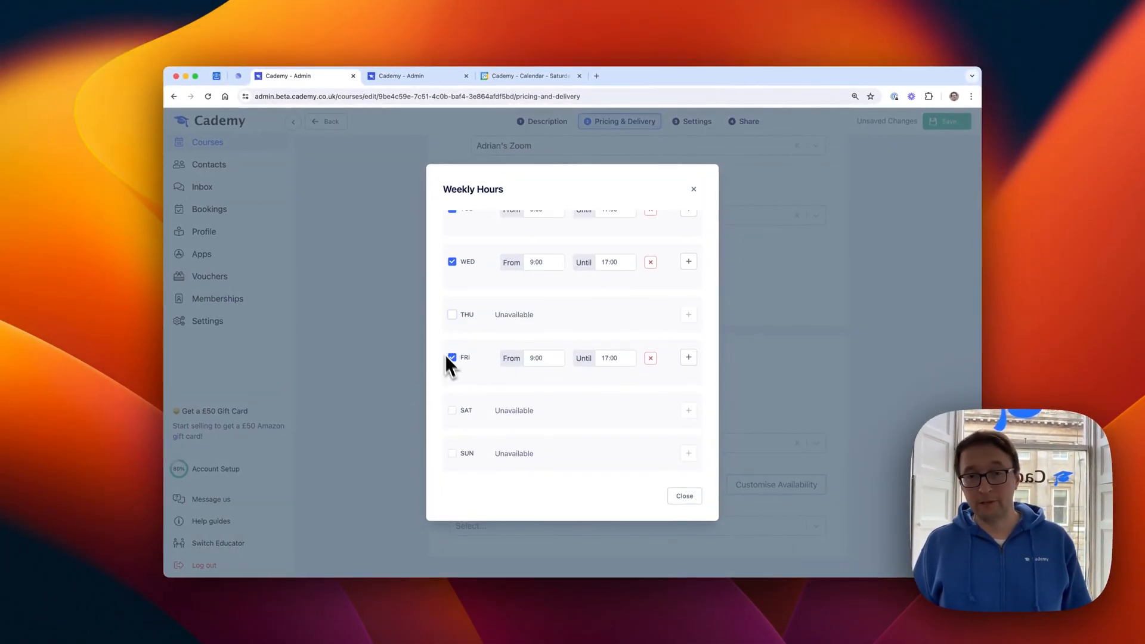
left_click(453, 411)
left_click(689, 412)
left_click(610, 422)
scroll(614, 471, "down", 3)
left_click(612, 481)
left_click(562, 457)
left_click(684, 497)
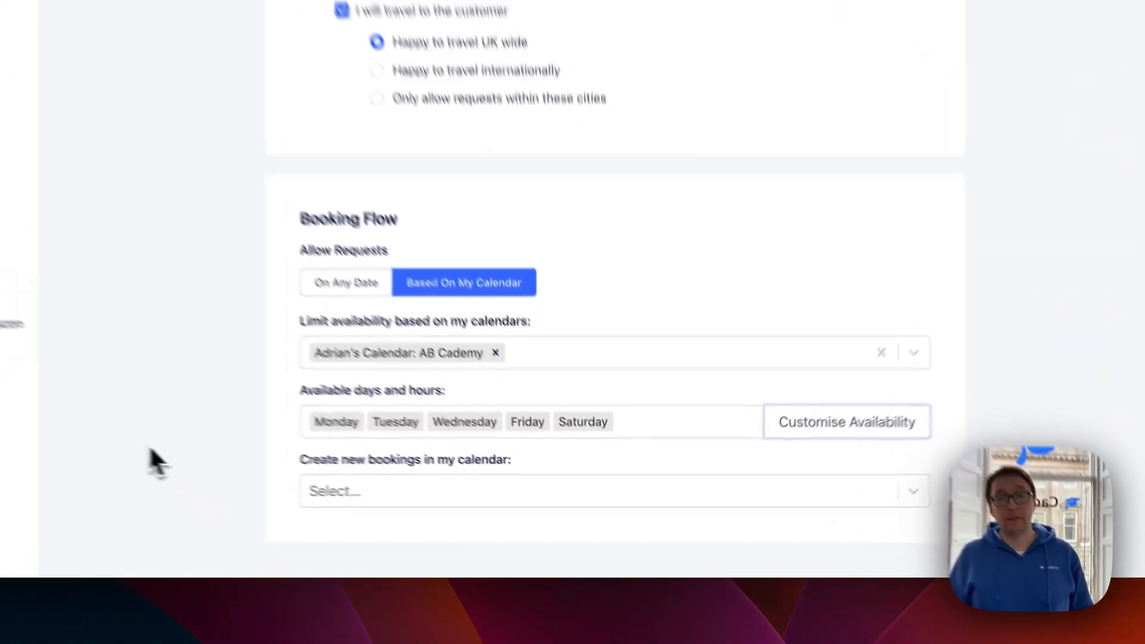
- Set new bookings to be created in the AB Cademy calendar
left_click(285, 477)
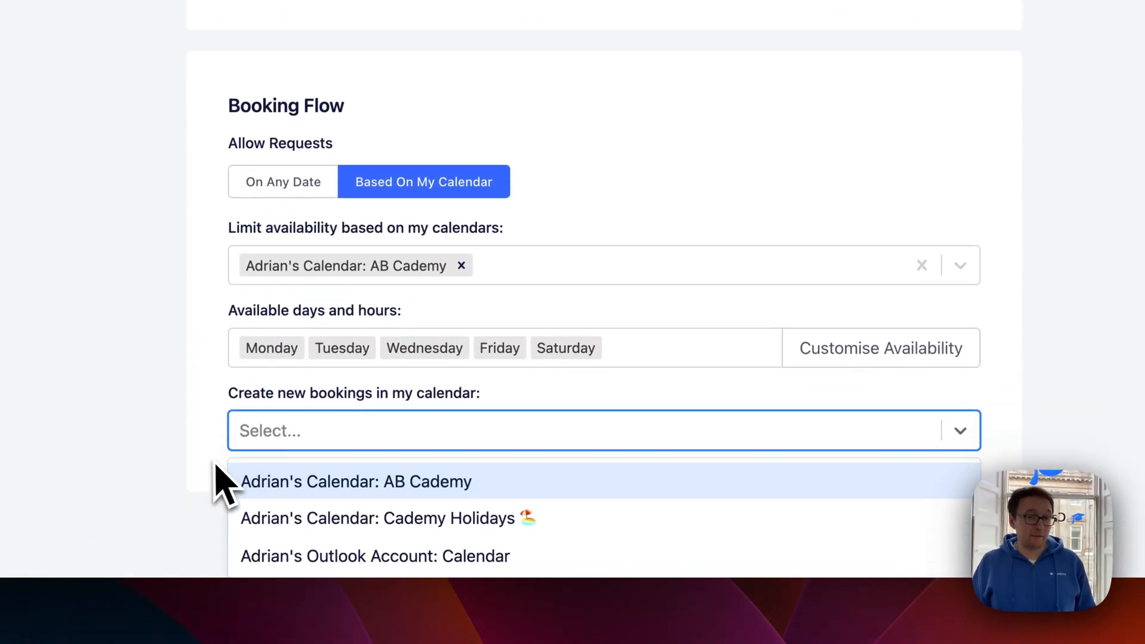
left_click(305, 493)
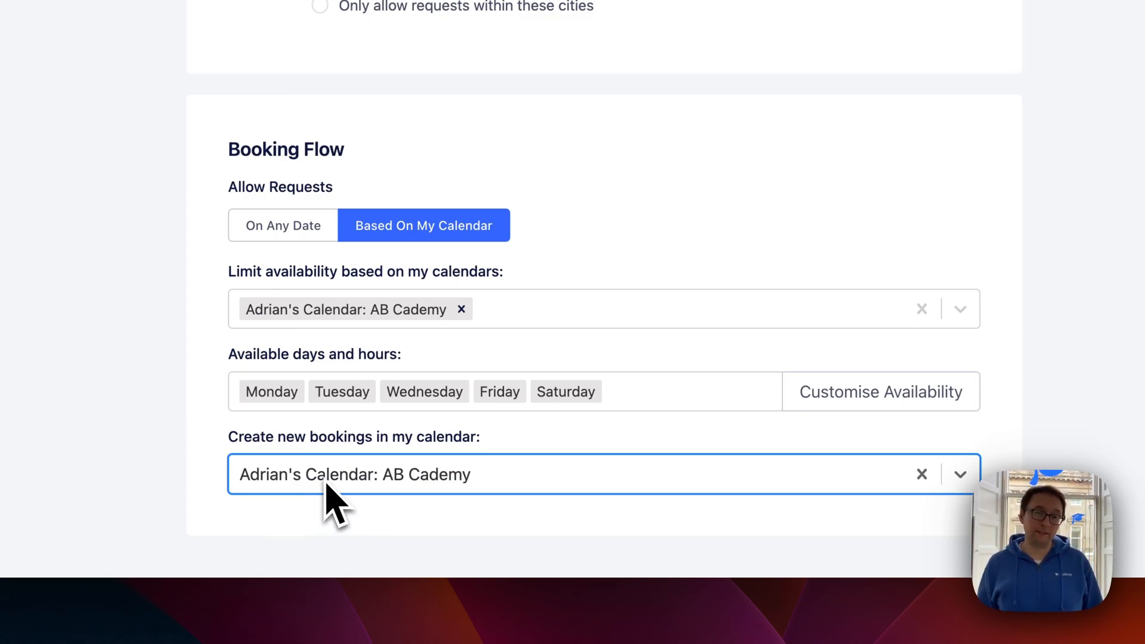
left_click(56, 387)
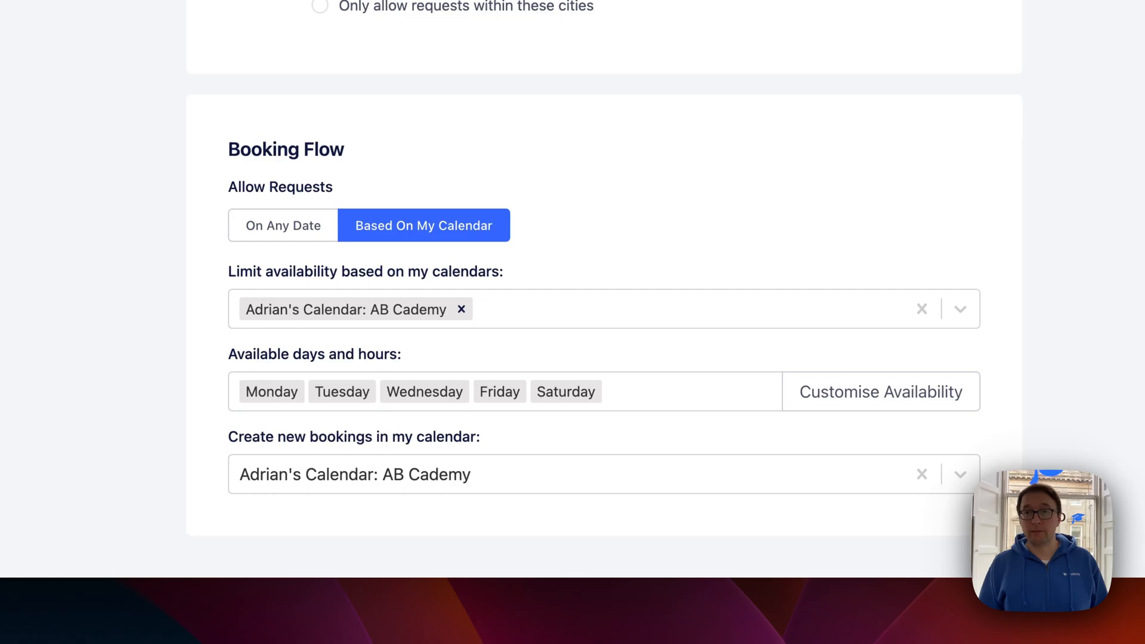
- Publish the course and return to its overview page
left_click(977, 50)
left_click(916, 164)
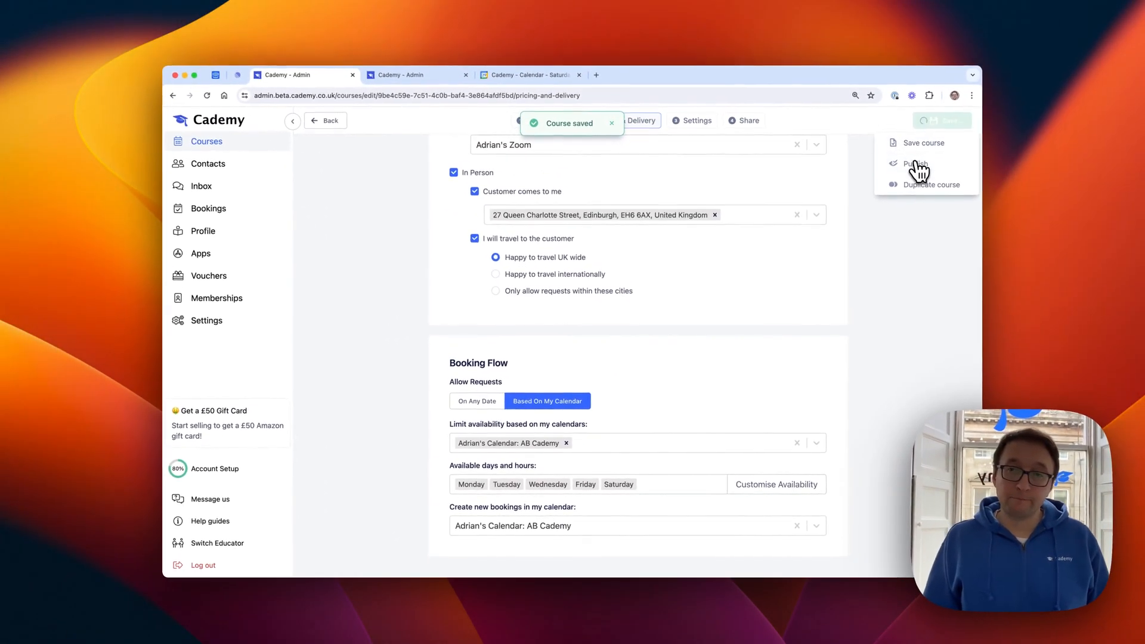
left_click(330, 121)
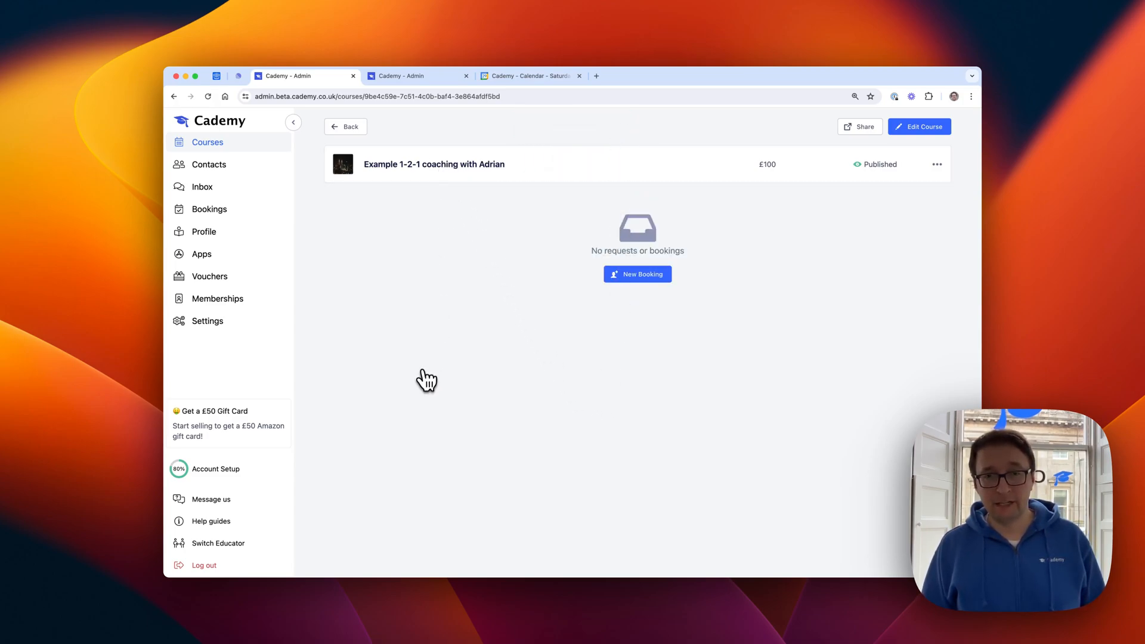
- Open the course's public page and review the delivery and location details under Highlights
left_click(862, 125)
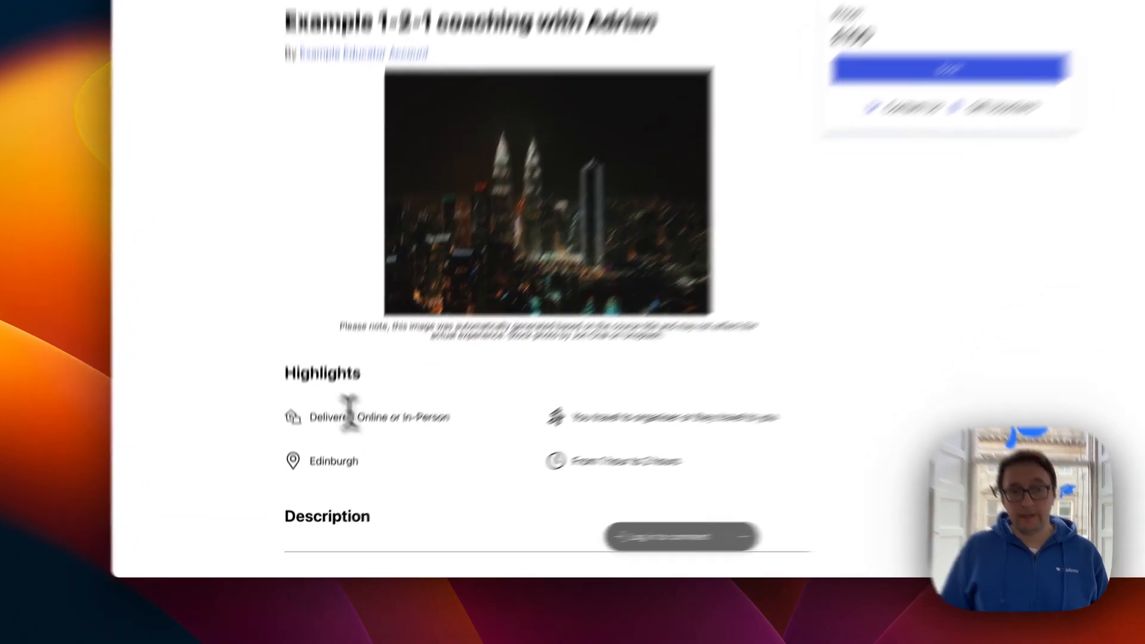
left_click_drag(289, 431, 321, 472)
left_click(347, 369)
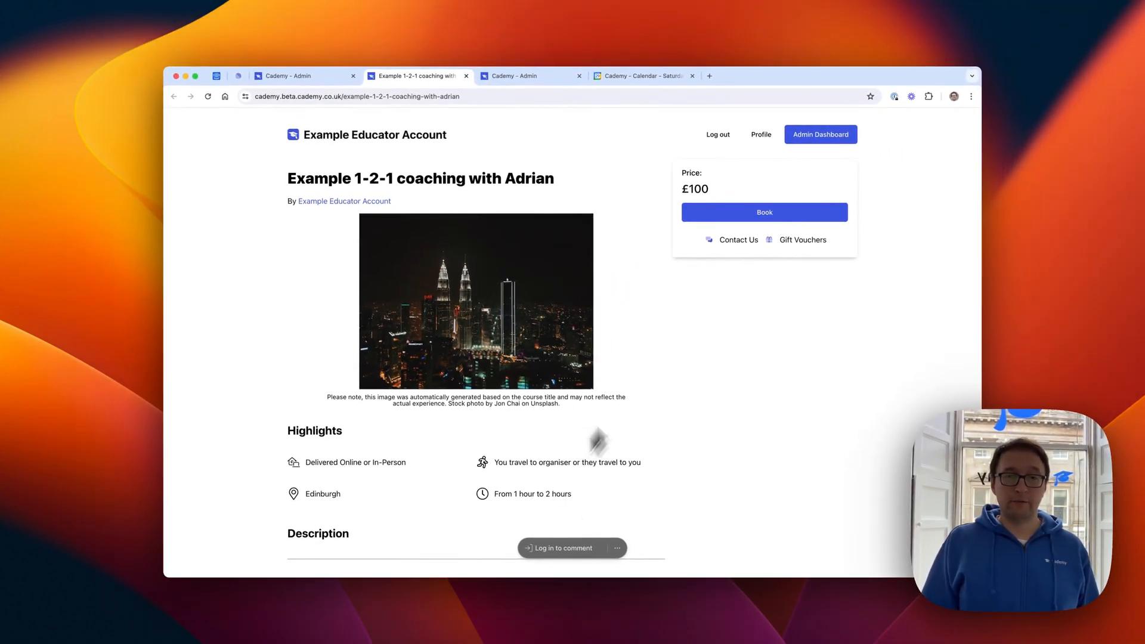
- Start a booking, preview both in-person delivery options, and continue with online delivery and the 2-hour double session
left_click(757, 213)
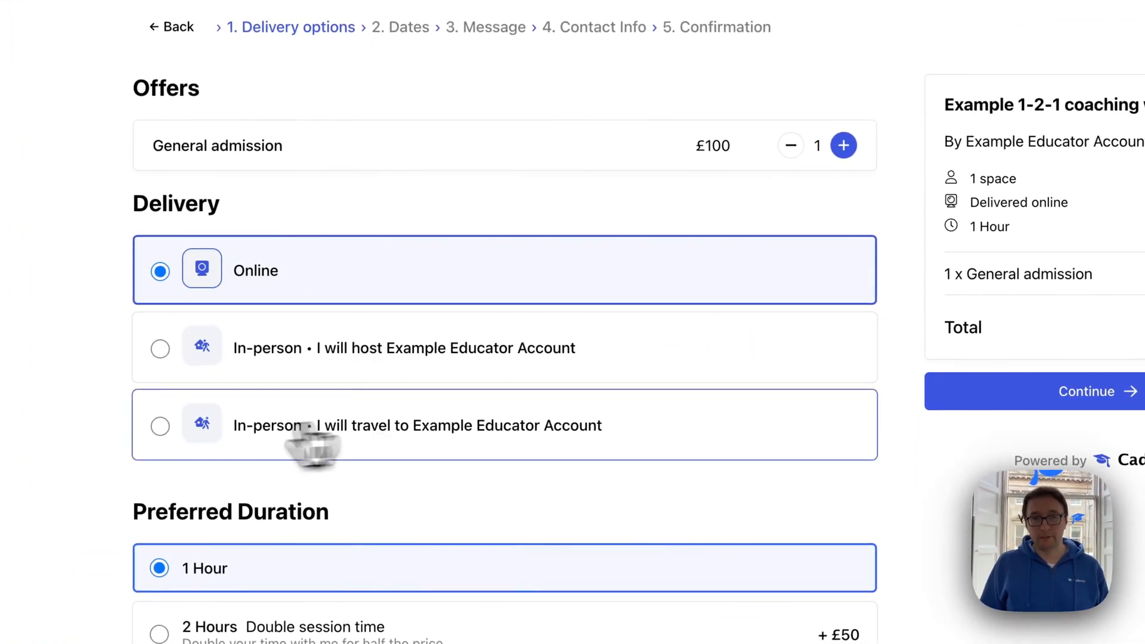
left_click(370, 372)
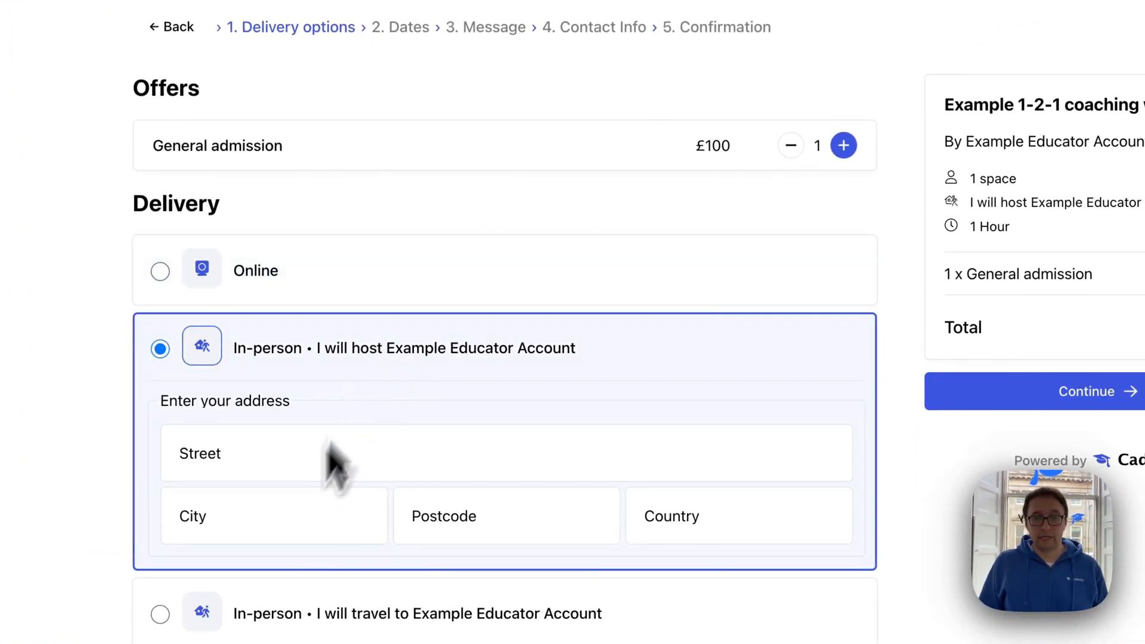
left_click(280, 614)
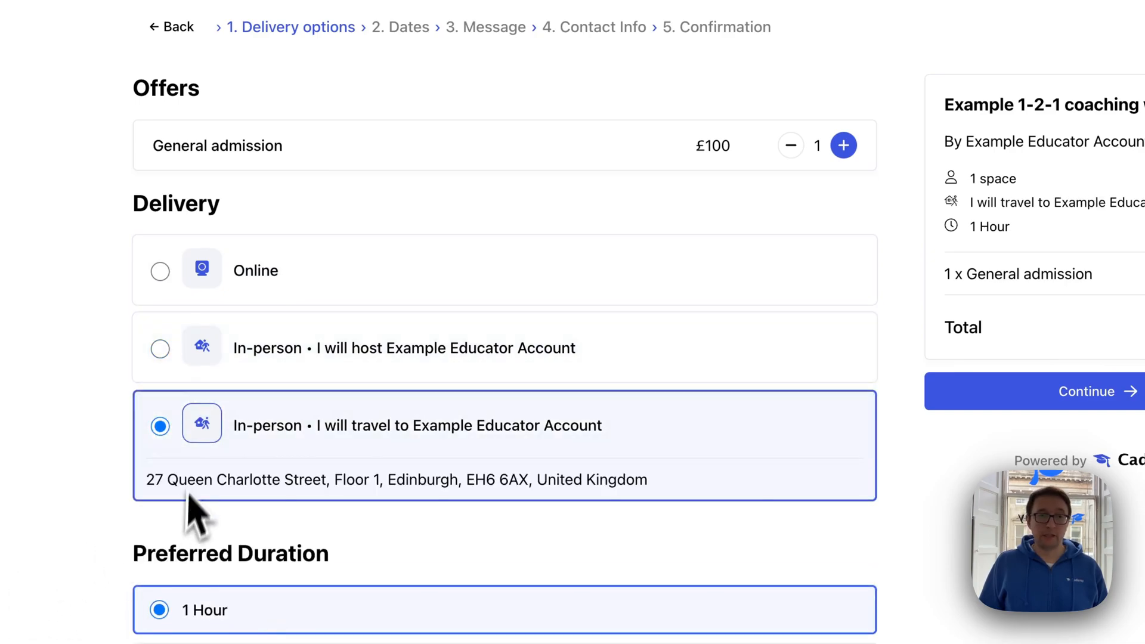
left_click(216, 293)
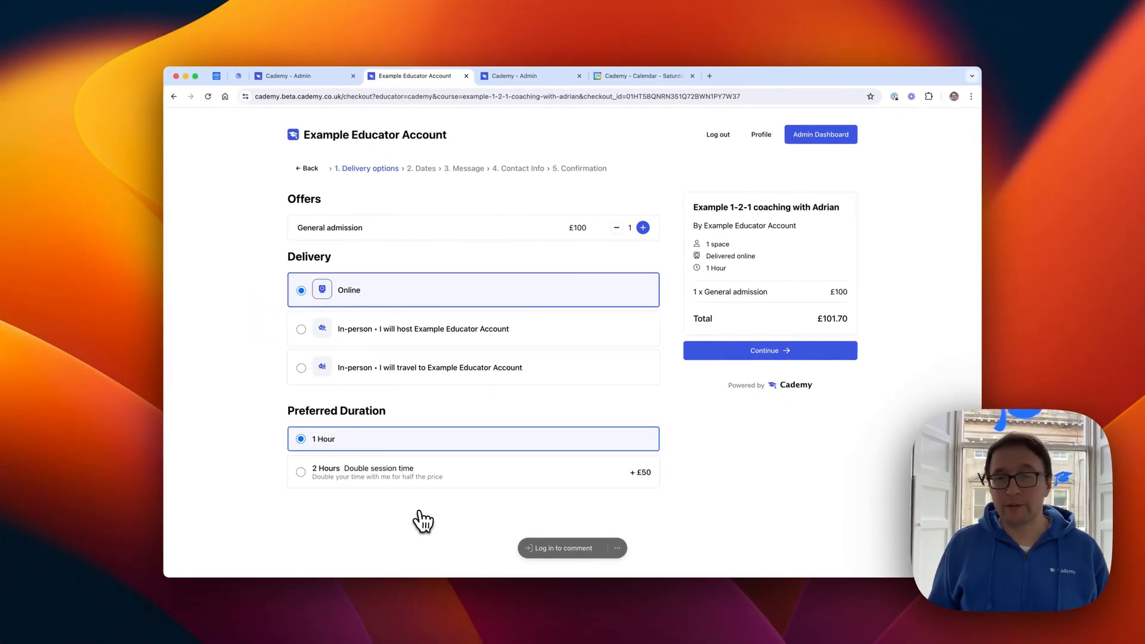
left_click(594, 475)
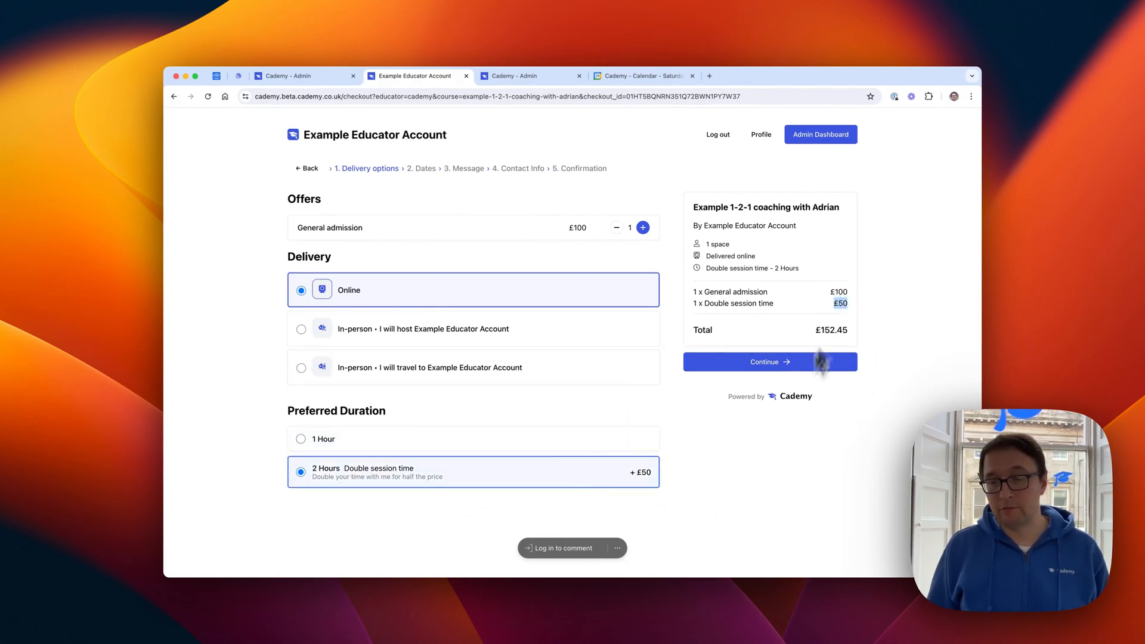
left_click(752, 363)
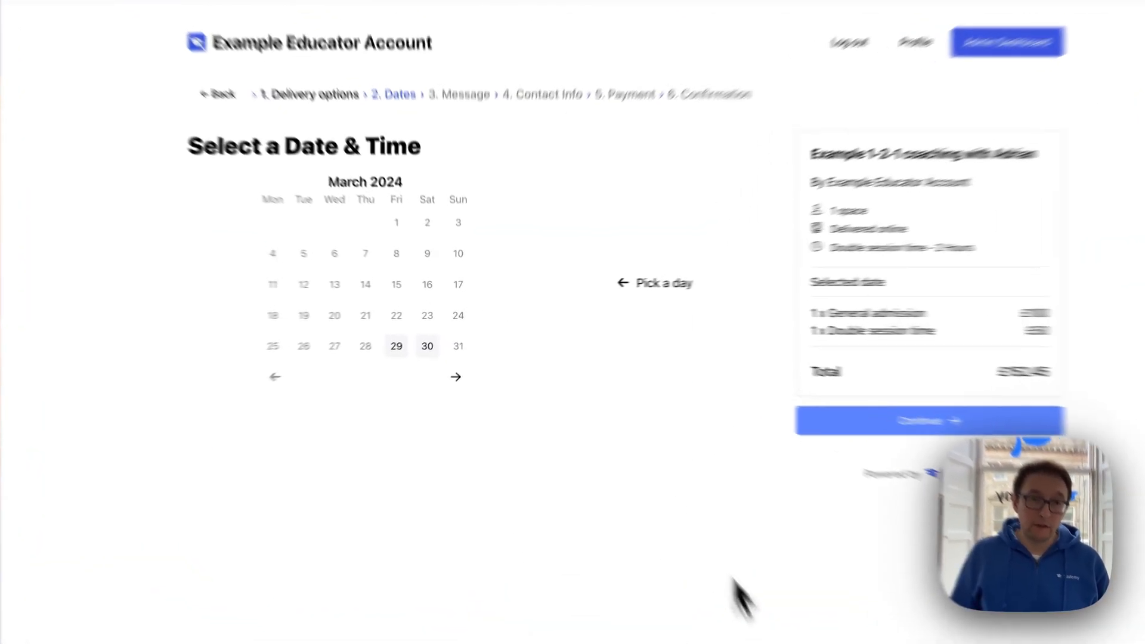
- Select 30 March 2024, compare its time slots with that day's events in Google Calendar, and book the 16:30 slot
left_click(415, 360)
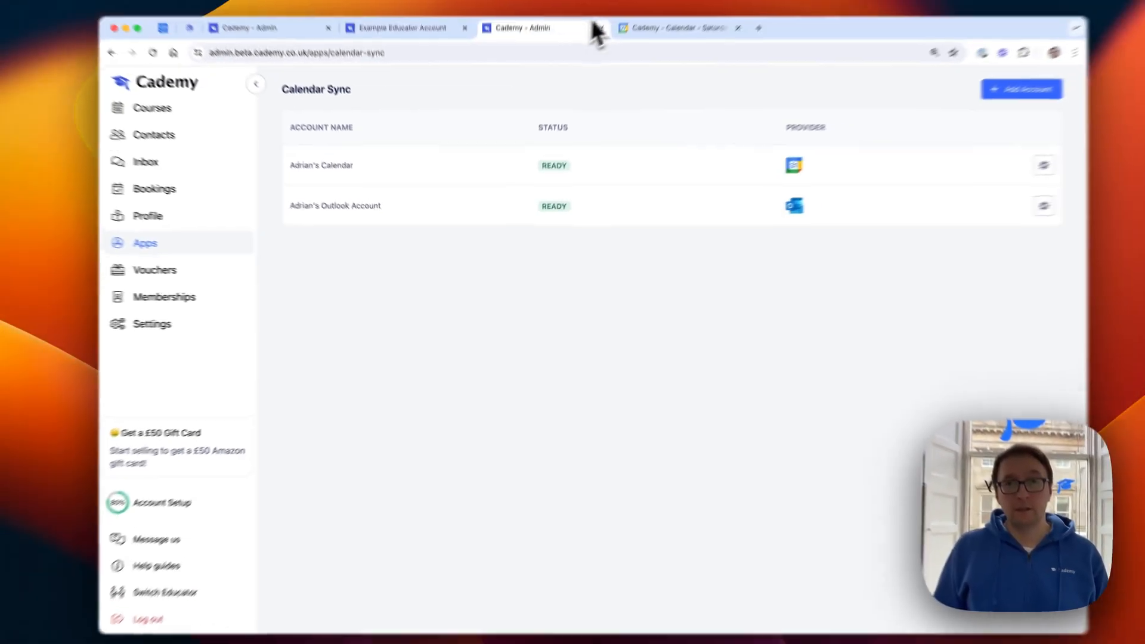
left_click(620, 76)
left_click(447, 431)
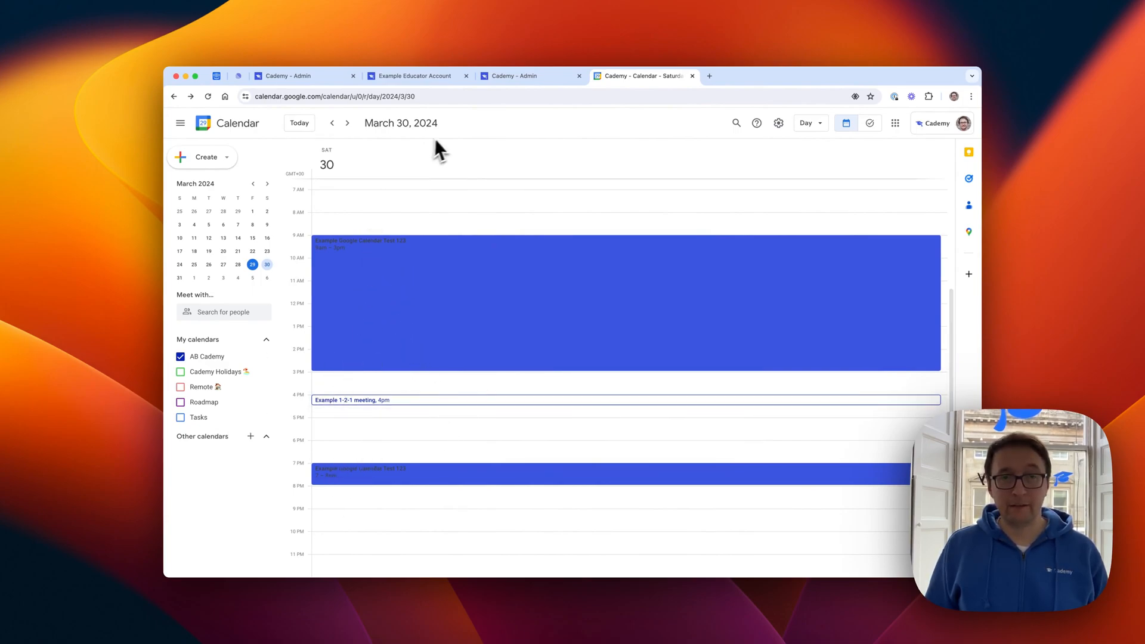
left_click(510, 76)
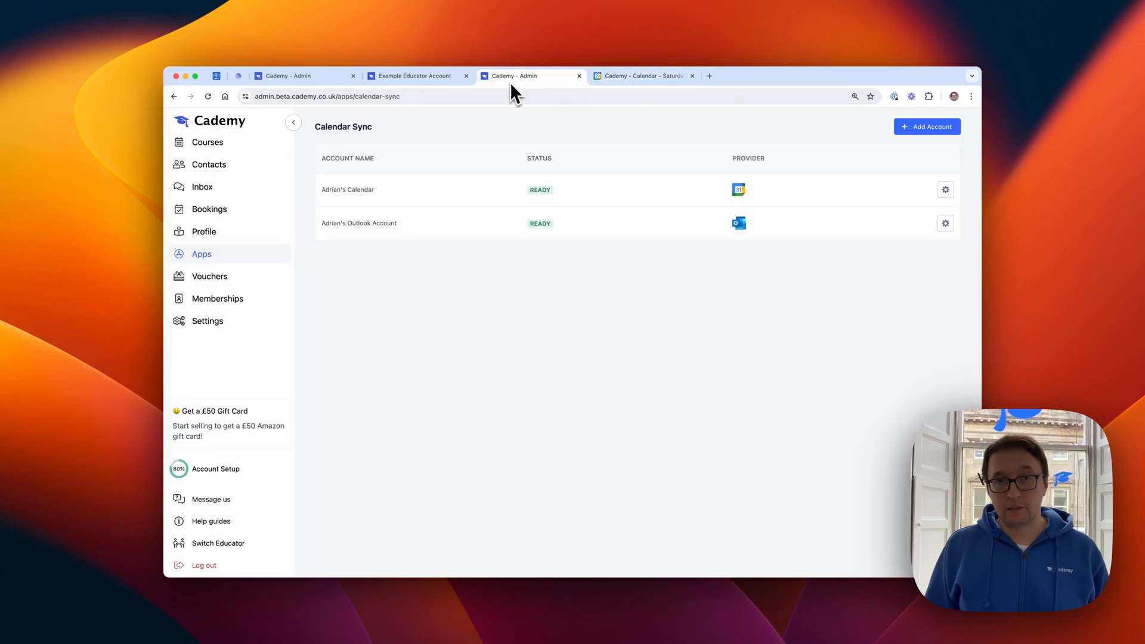
left_click(436, 76)
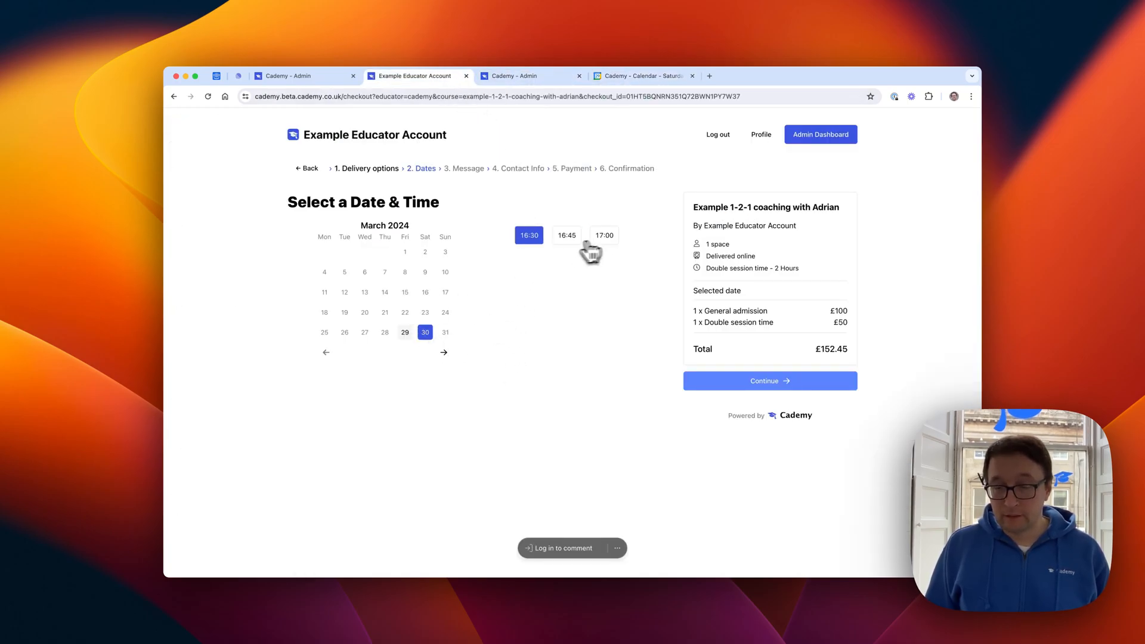
left_click(529, 237)
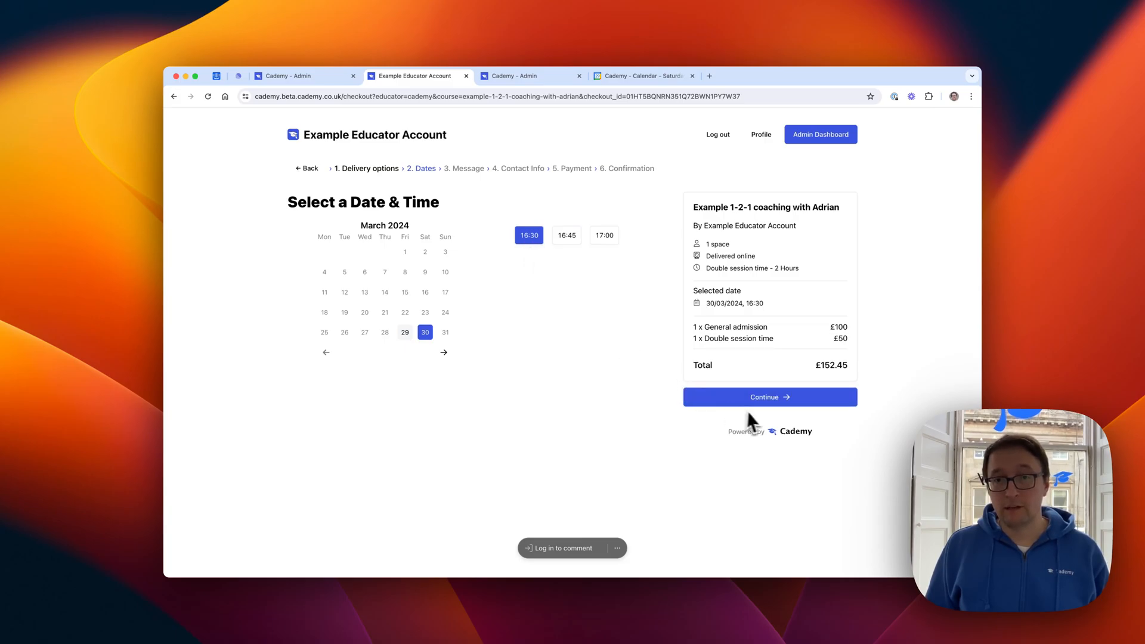
left_click(760, 396)
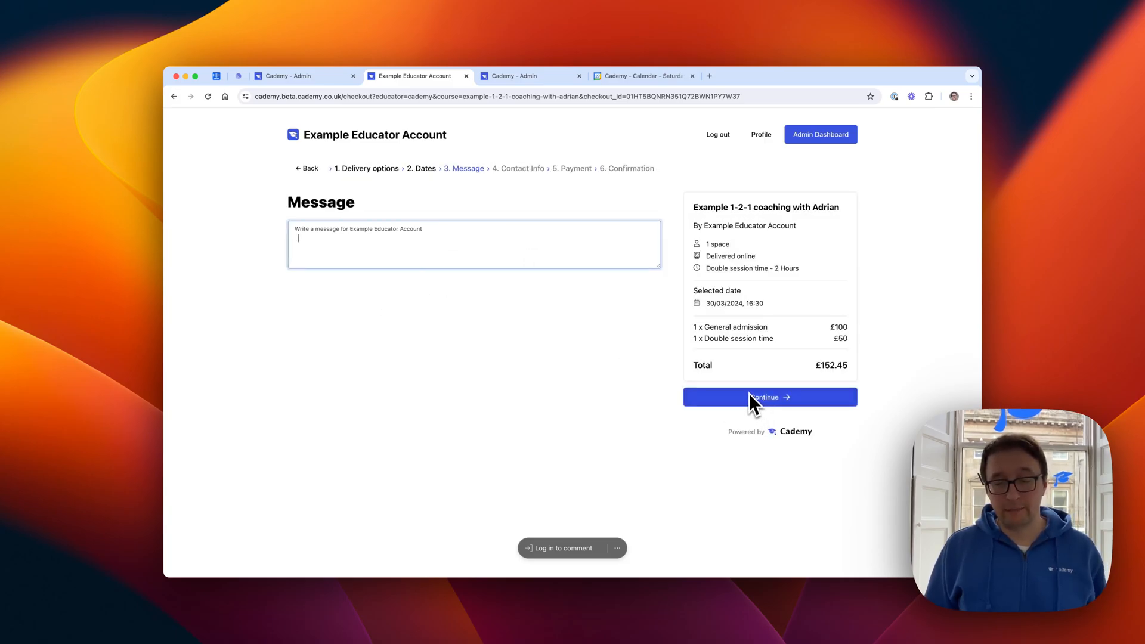
- Write "Example message" to the educator and continue to the contact info
type("amp")
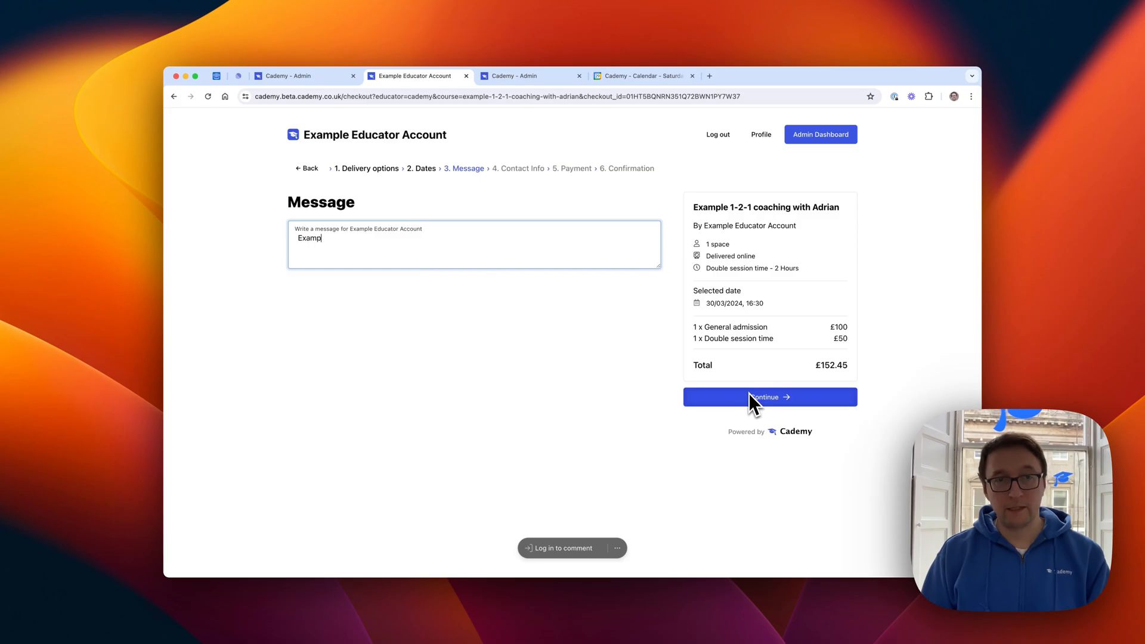
type("le message")
left_click(750, 395)
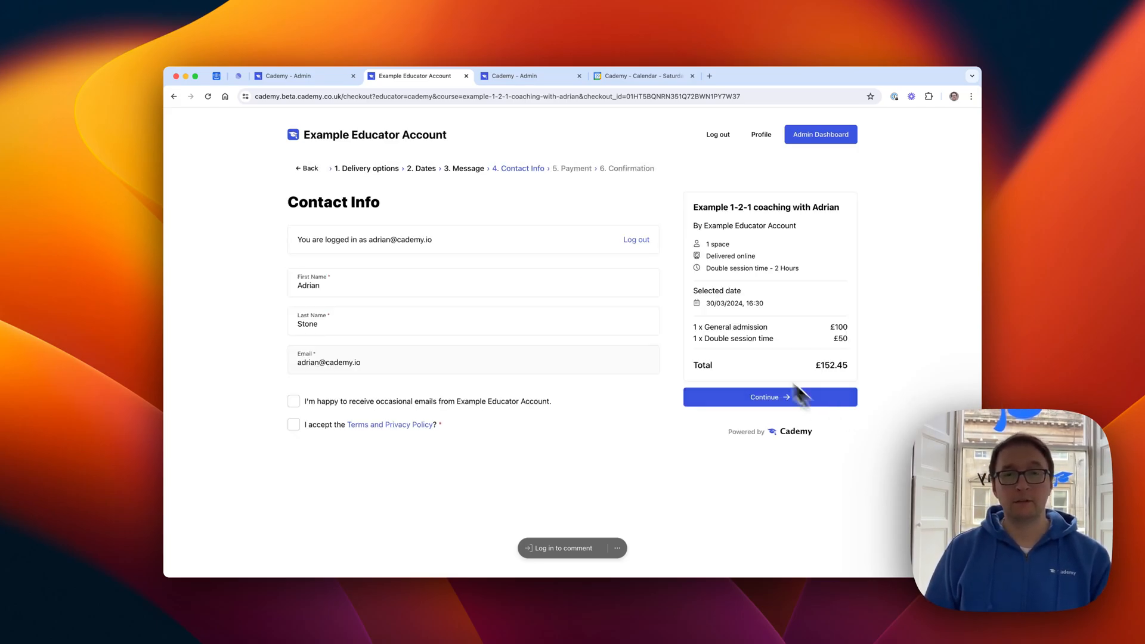
- Agree to occasional emails and the Terms and Privacy Policy, and pay for the booking using Card / Apple Pay / Google Pay
left_click(333, 403)
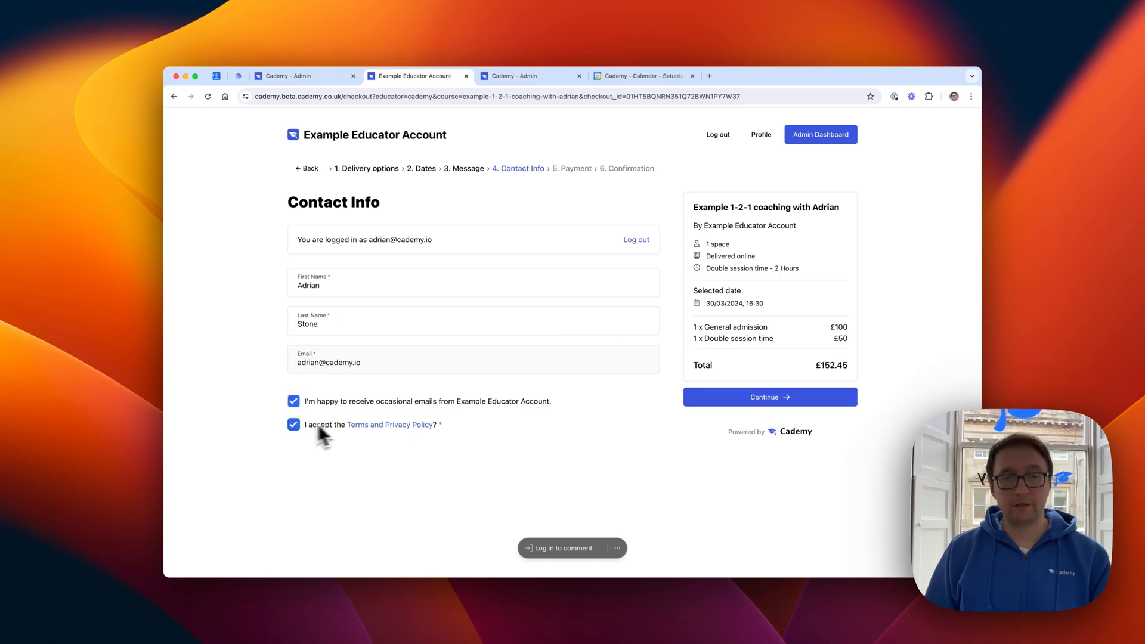
left_click(786, 401)
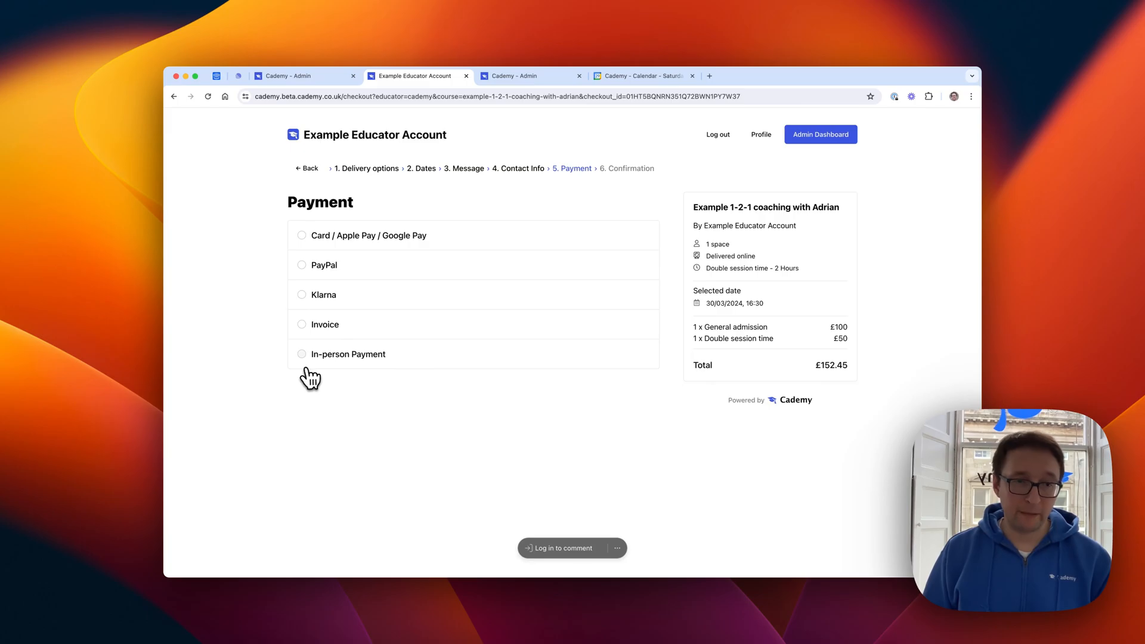
left_click(325, 238)
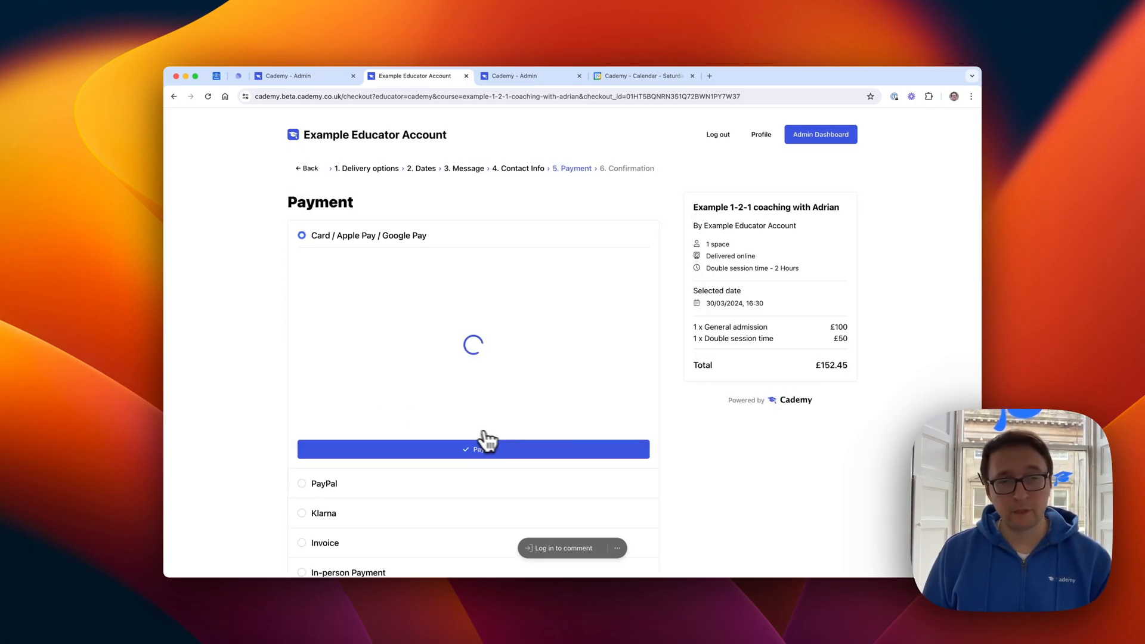
left_click(485, 431)
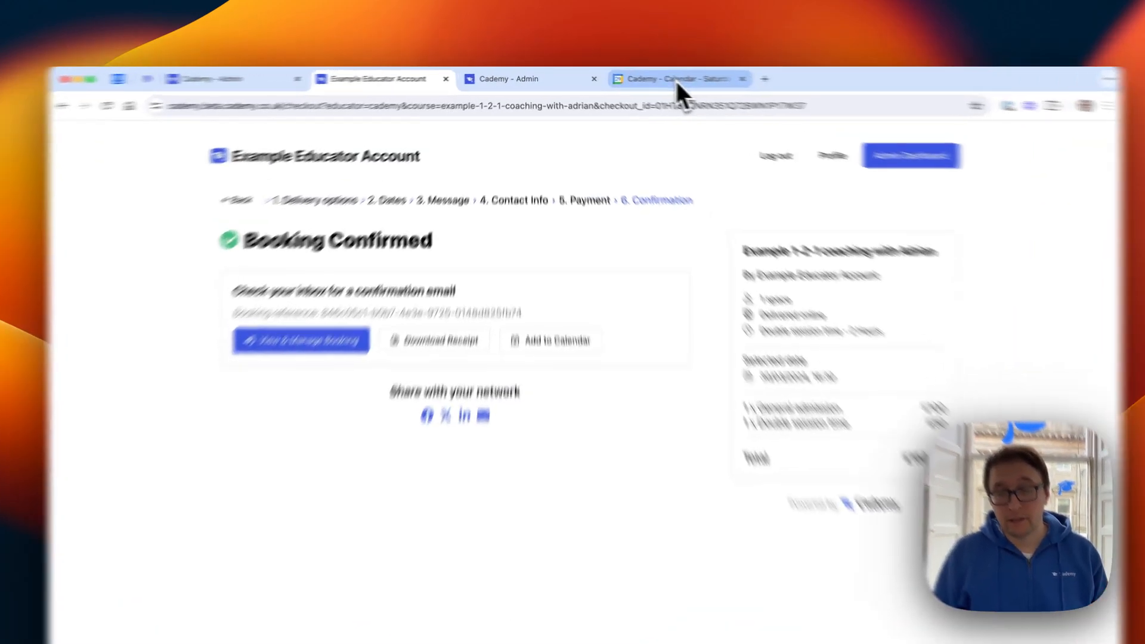
- Examine the new coaching booking's event details and Zoom link in Google Calendar, and return to the course overview in Cademy
left_click(632, 76)
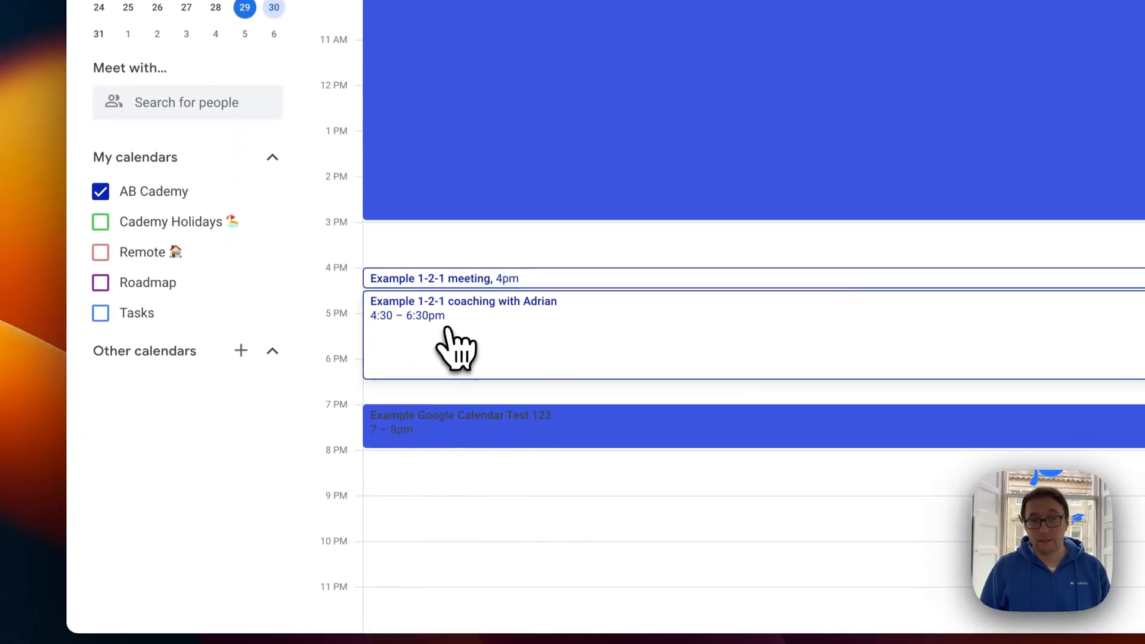
left_click(396, 607)
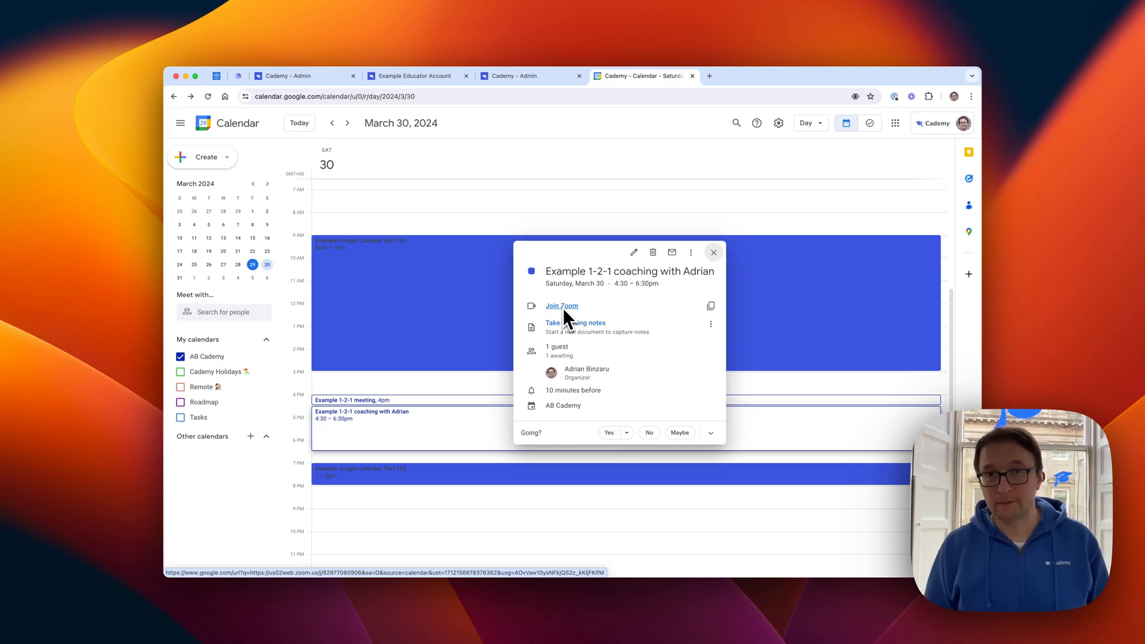
left_click(512, 76)
left_click(393, 76)
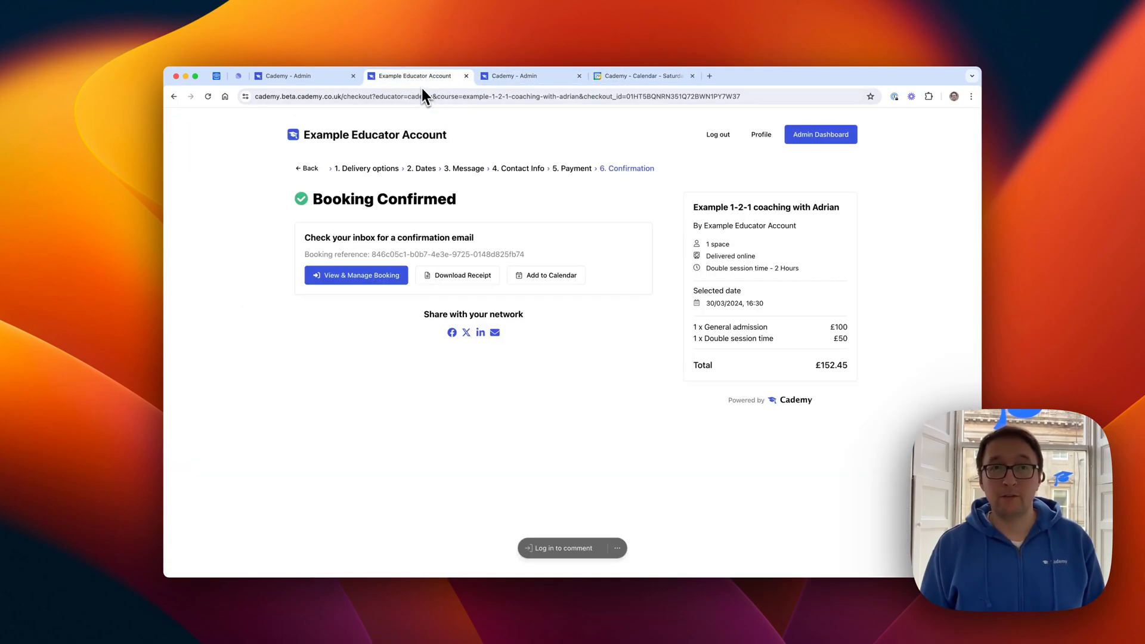
left_click(305, 76)
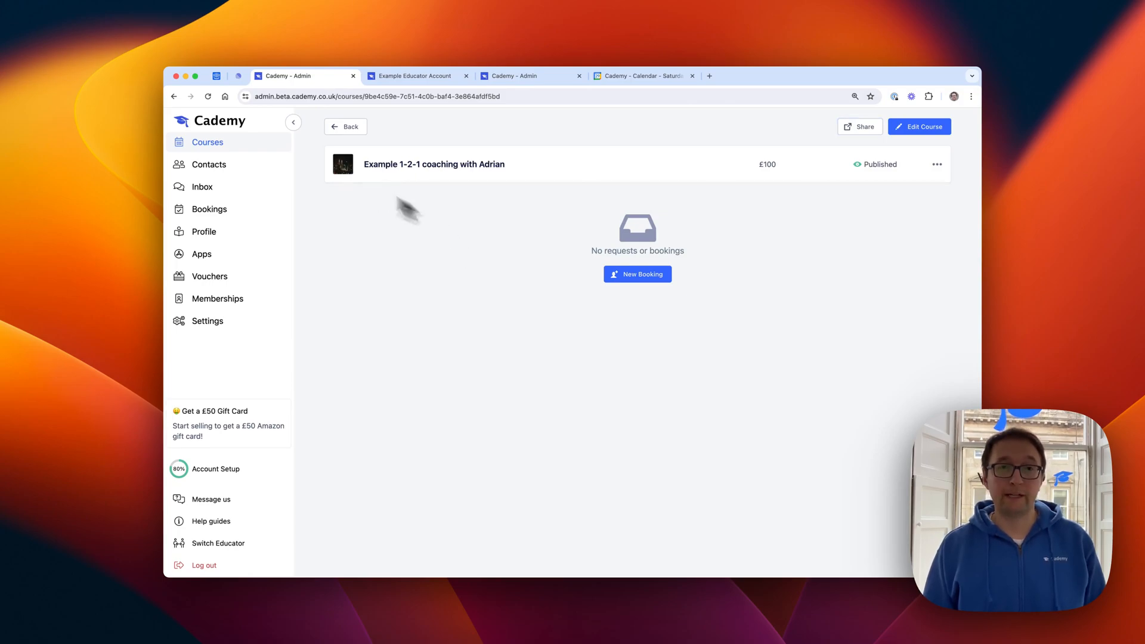